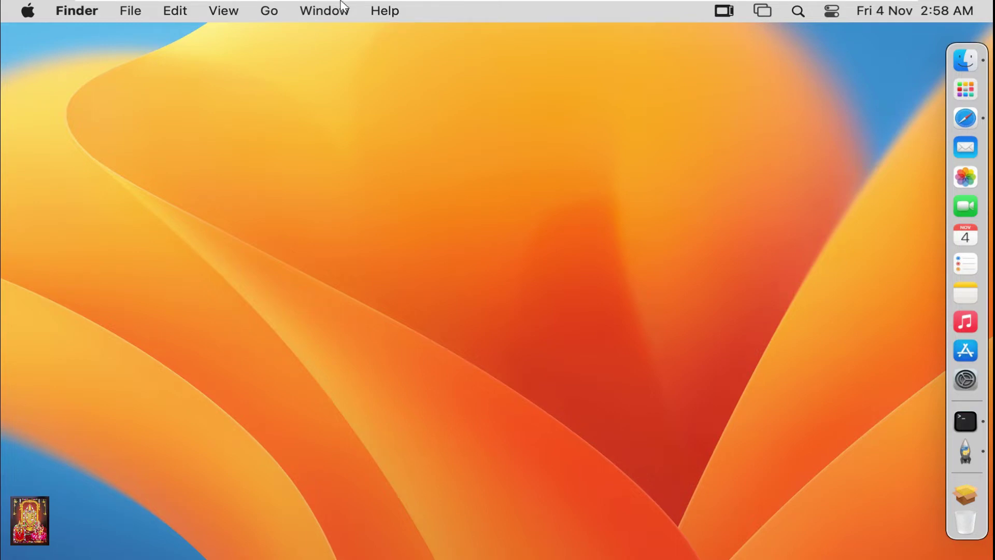
View this Mac's details in About This Mac, then close them
left_click(27, 12)
left_click(56, 45)
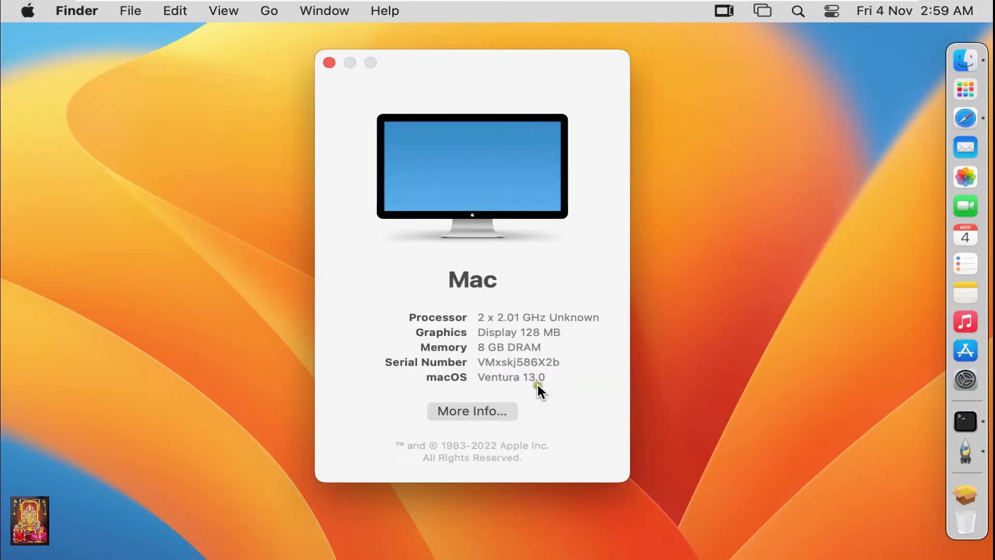
left_click(329, 64)
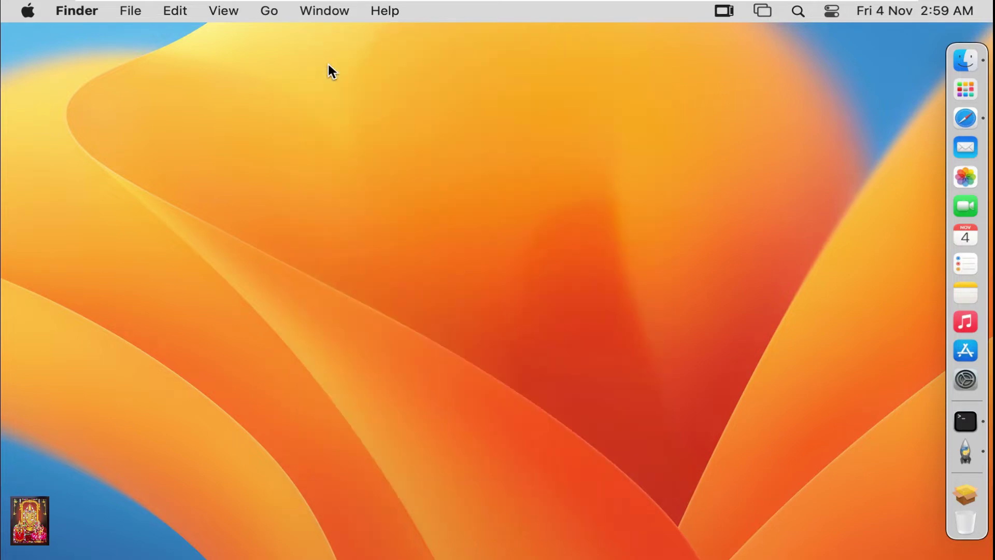
Open Printers & Scanners in System Settings by searching for 'printer'
left_click(27, 9)
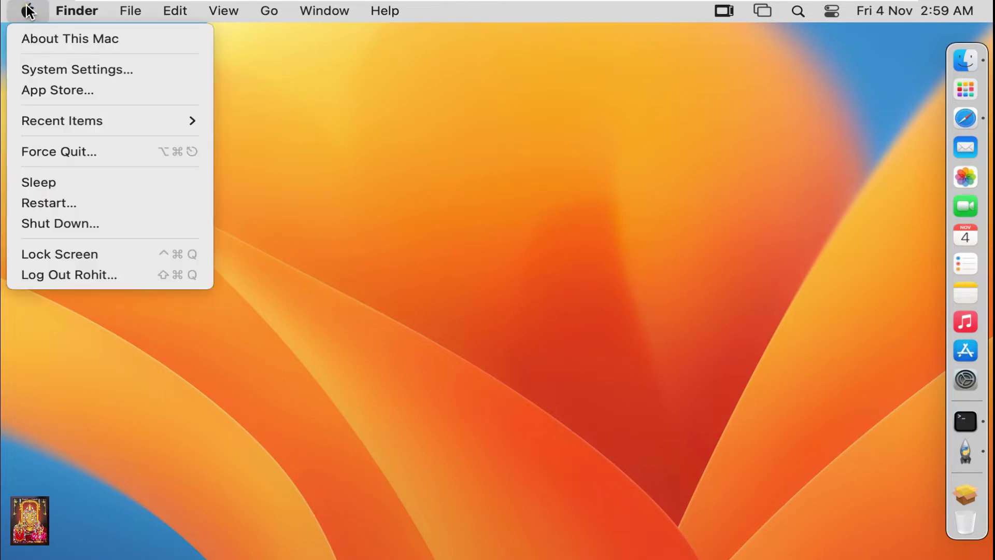
left_click(44, 73)
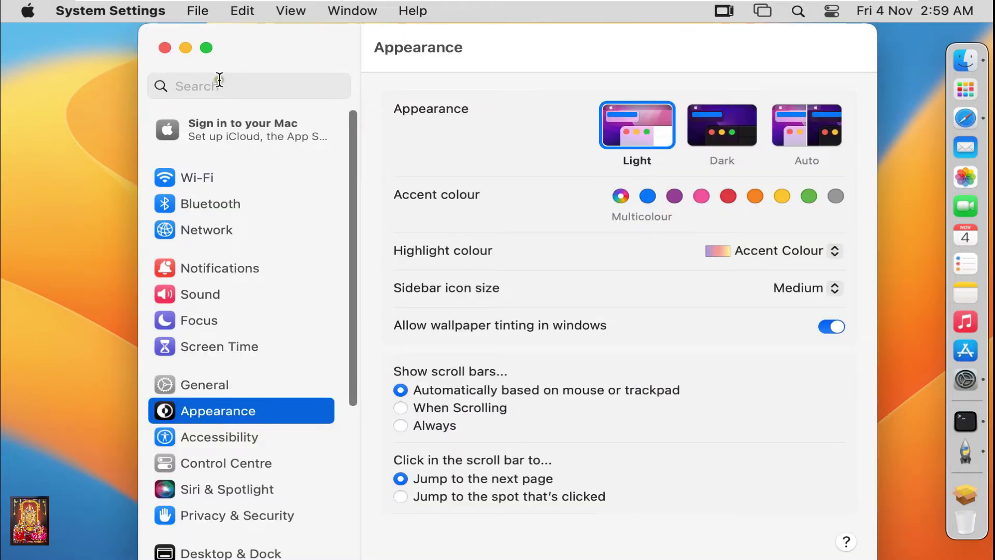
left_click(250, 92)
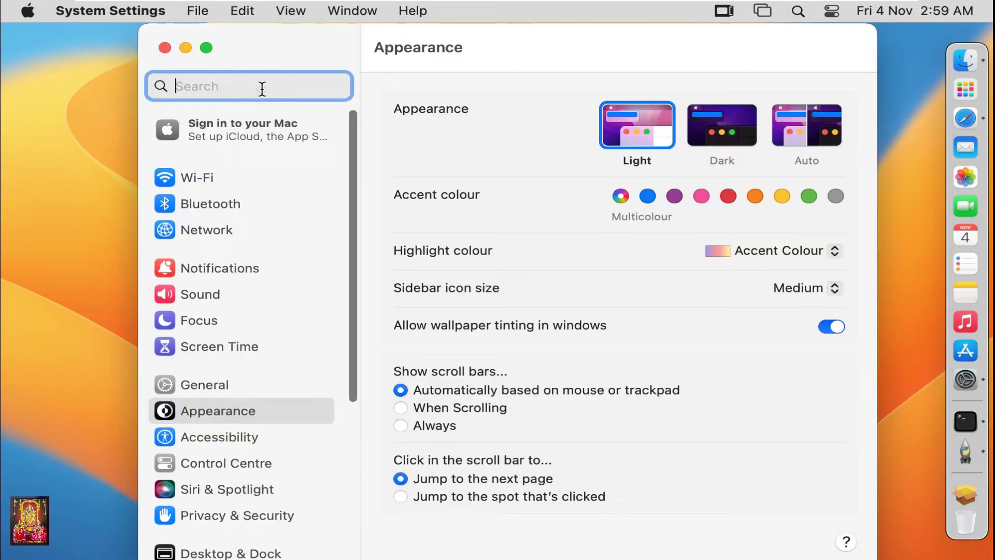
type("print")
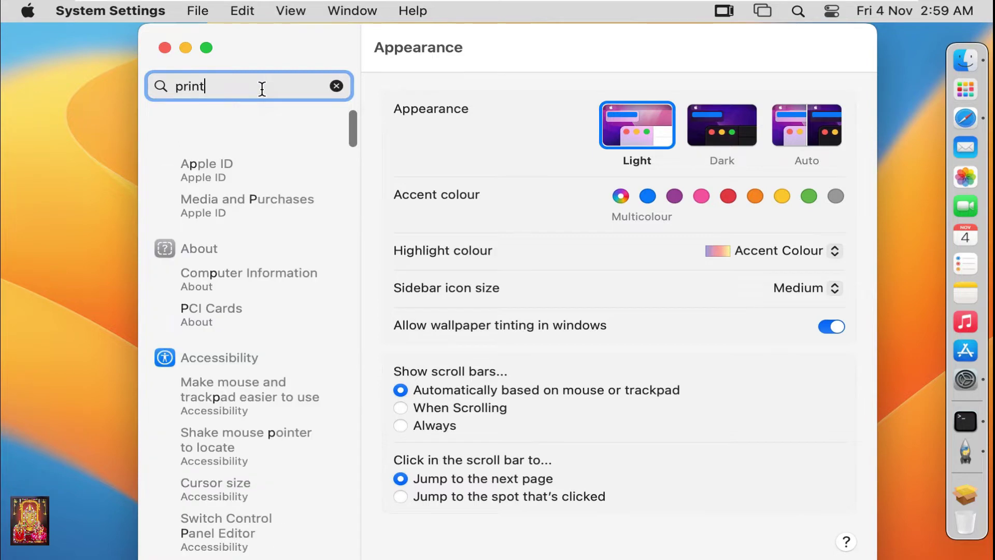
type("er")
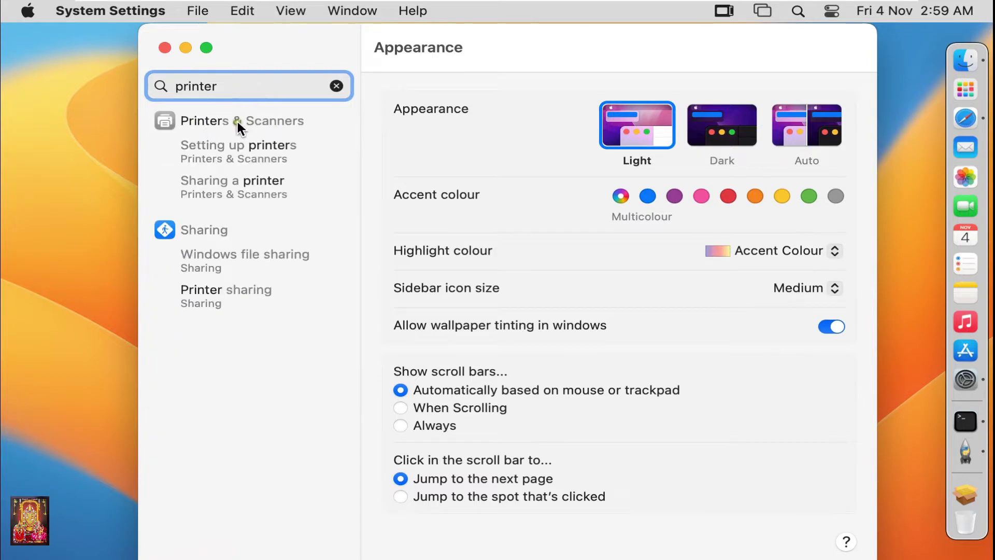
left_click(302, 124)
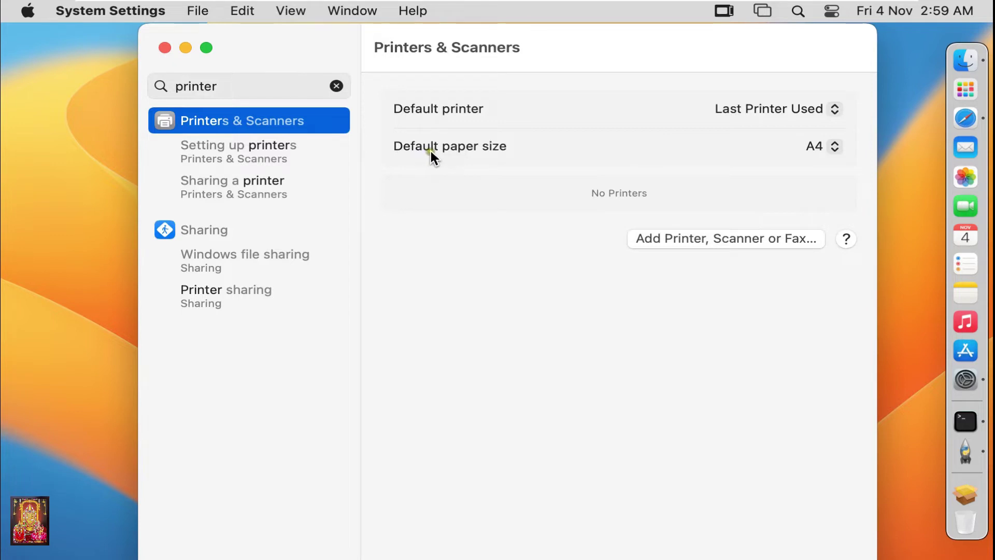
Add the HP LaserJet Pro MFP M128fw from the default printer list
left_click(689, 241)
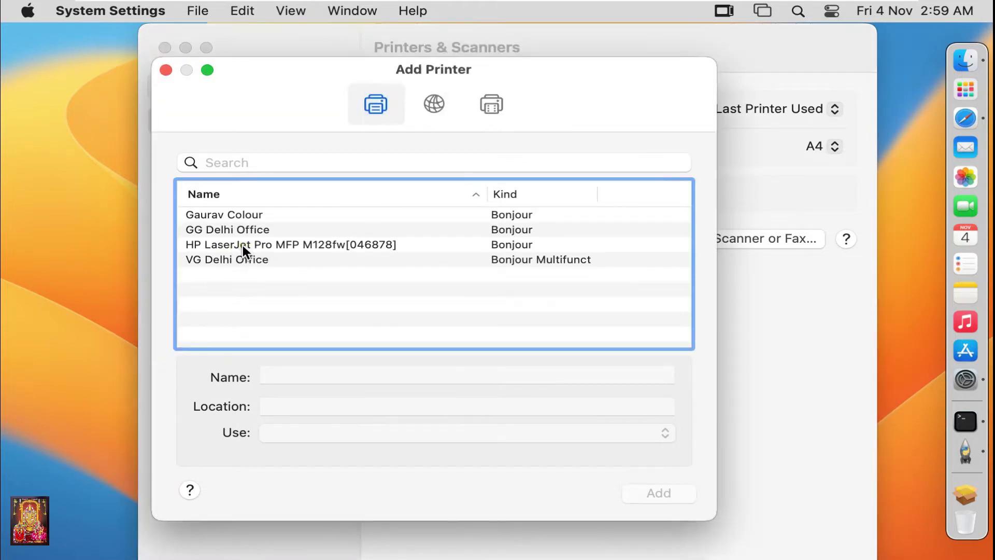
left_click(243, 245)
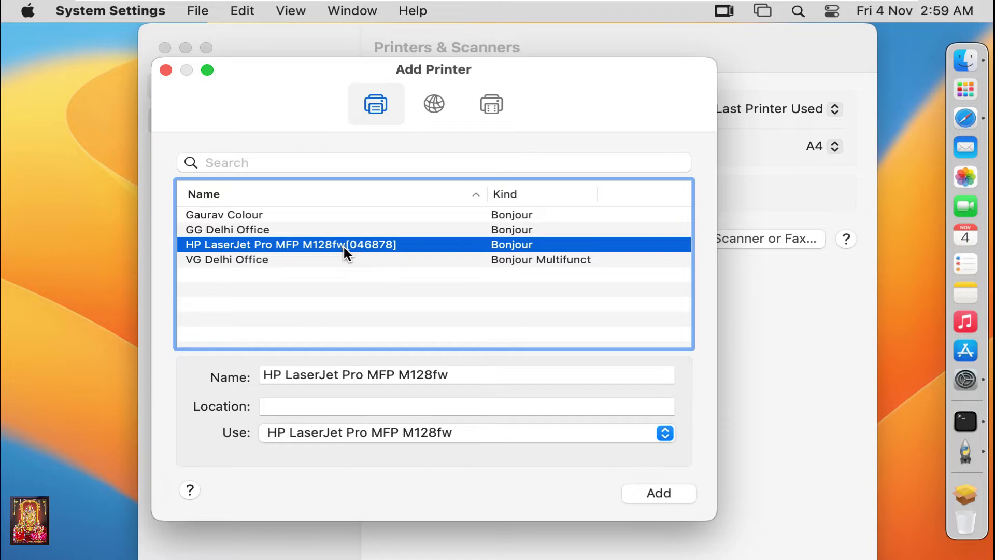
left_click(683, 493)
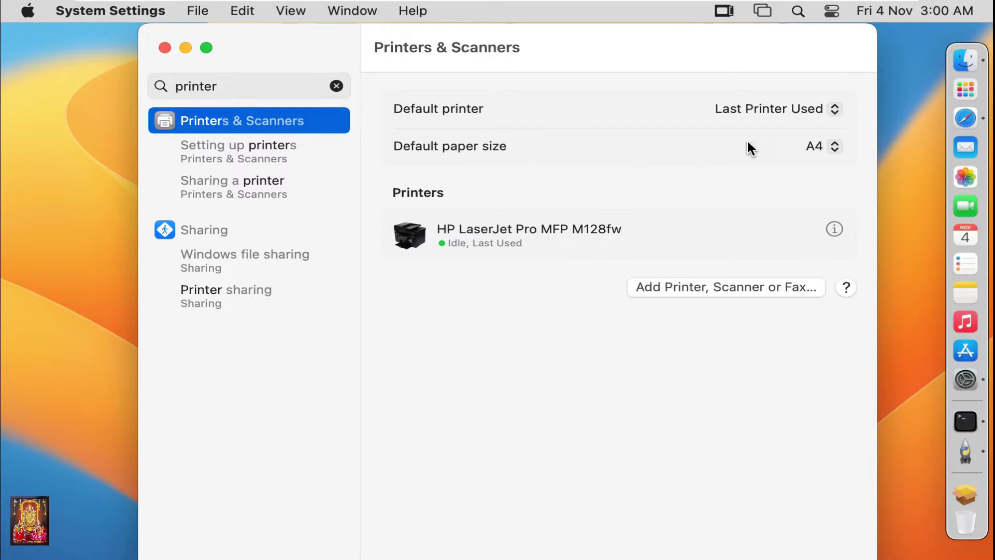
Begin an IP printer setup at 192.168.1.50 with Internet Printing Protocol
left_click(645, 286)
left_click(434, 109)
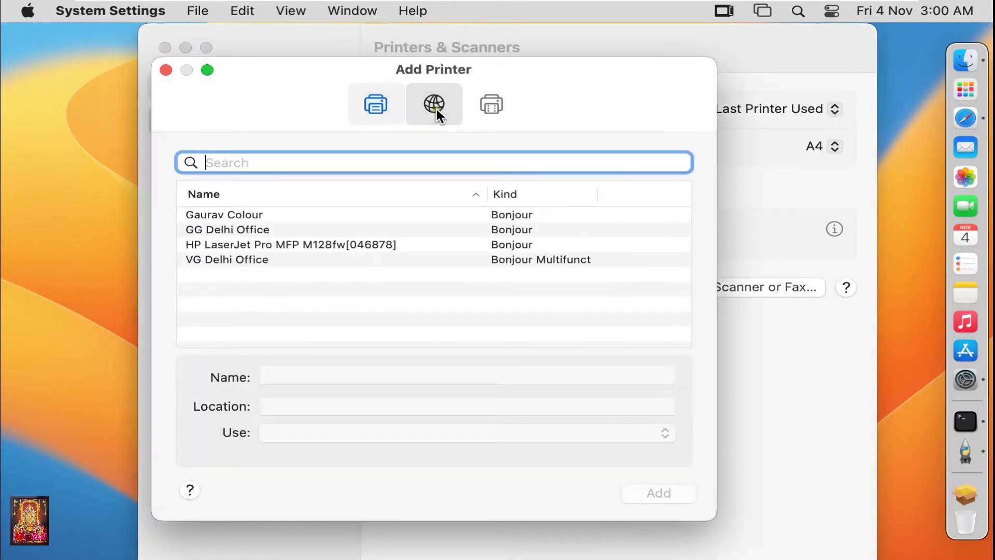
left_click(352, 221)
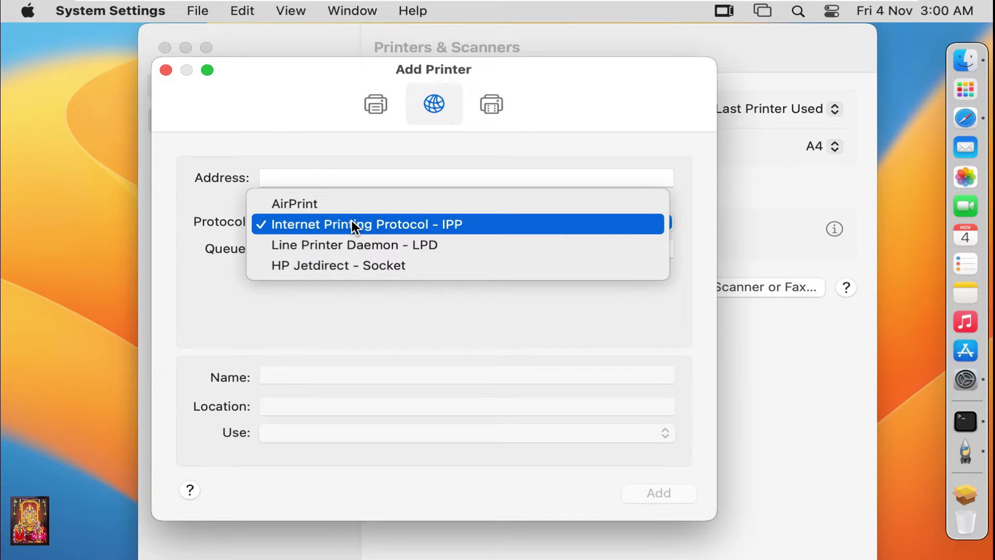
left_click(352, 224)
left_click(323, 174)
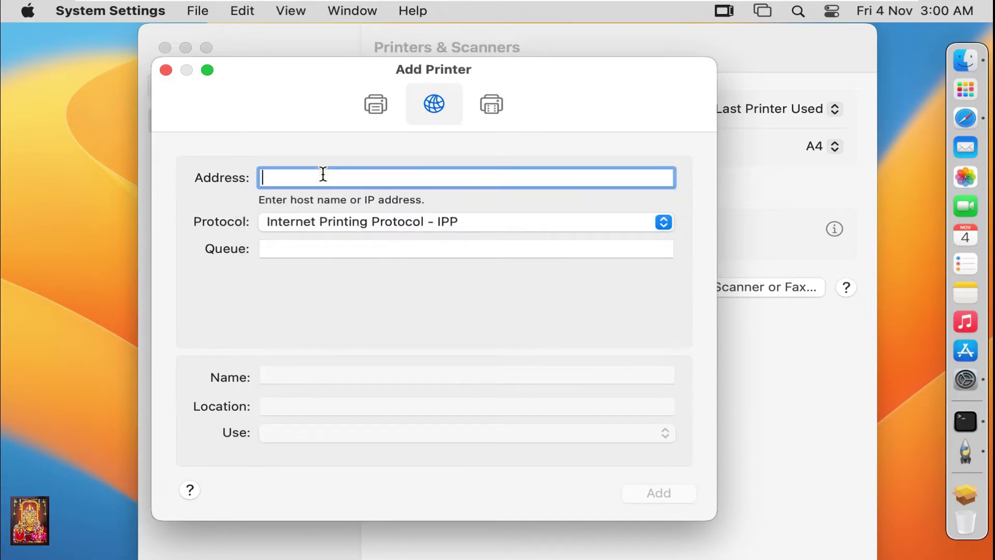
type("192.16")
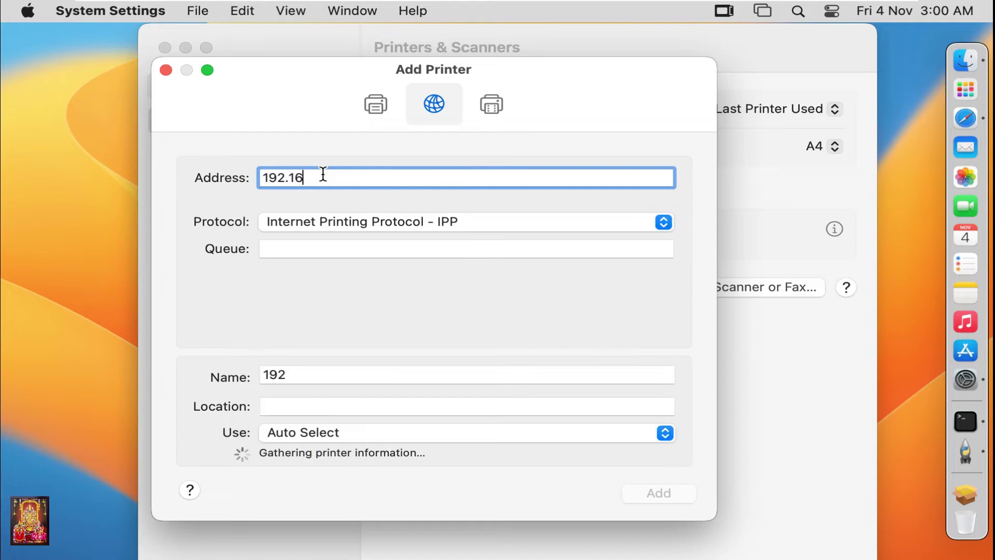
type("8.1.")
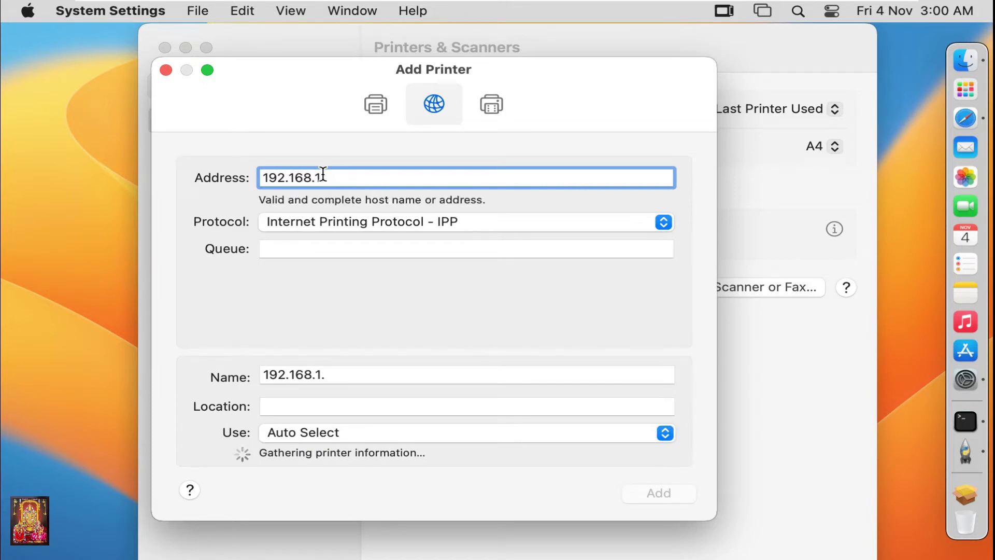
type("50")
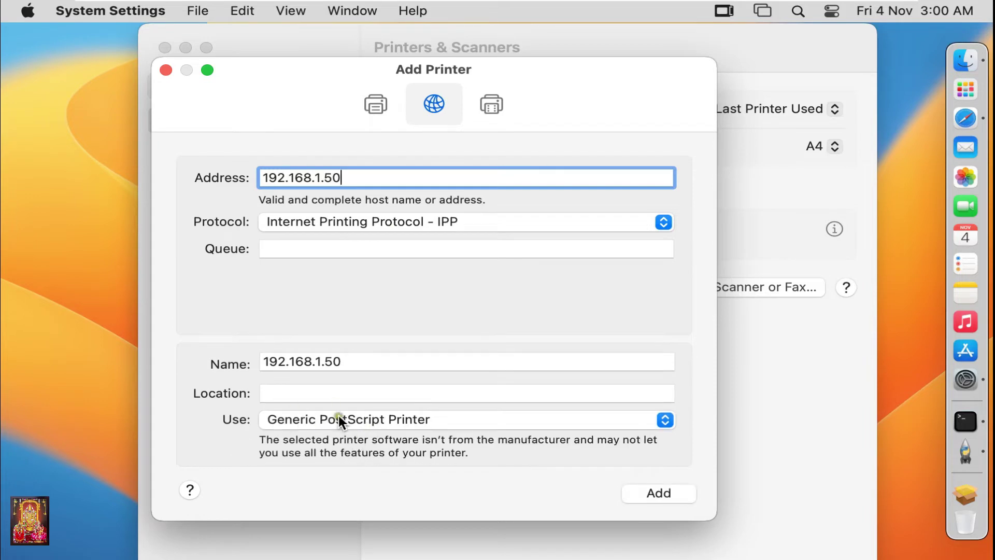
Filter the full Printer Software list for 'canon'; no drivers match
left_click(424, 422)
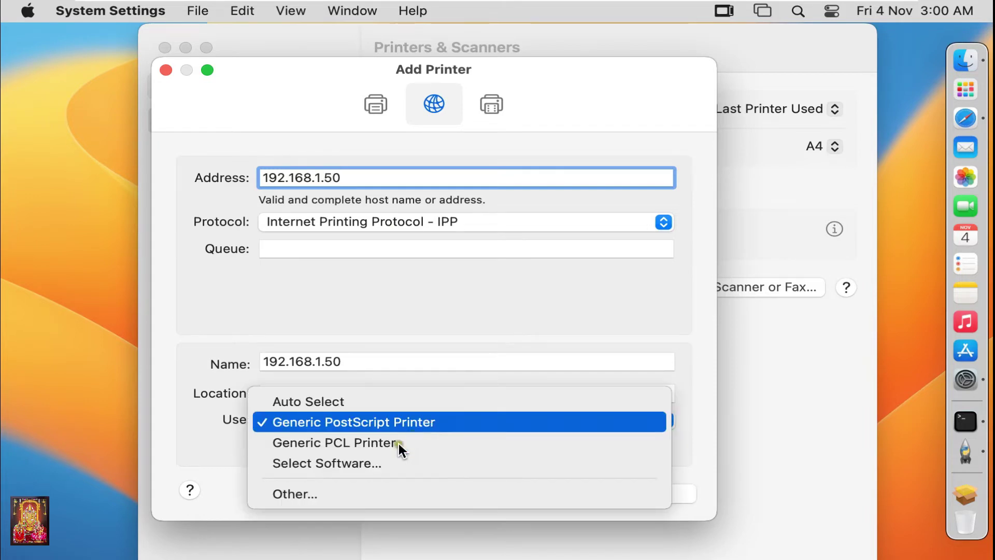
left_click(350, 466)
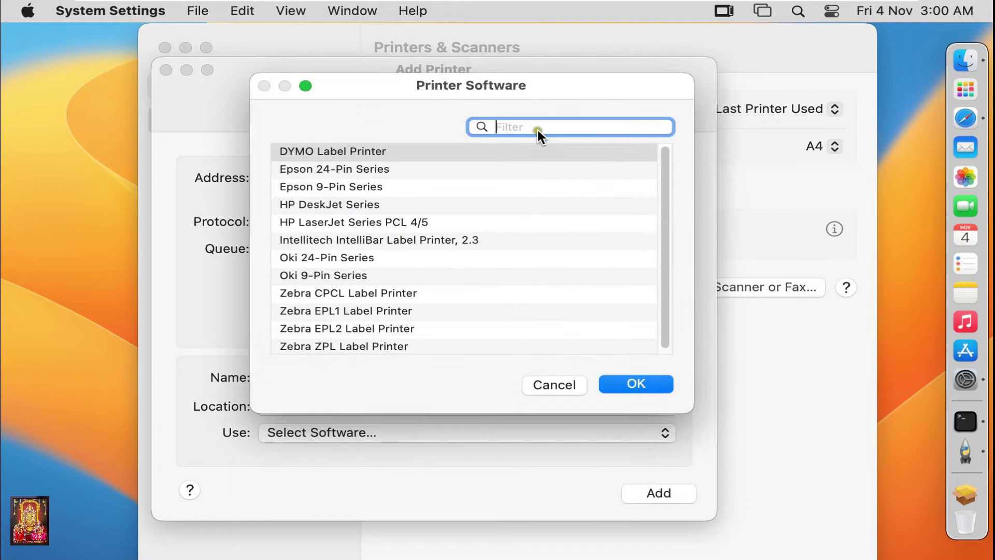
type("ca")
type("con")
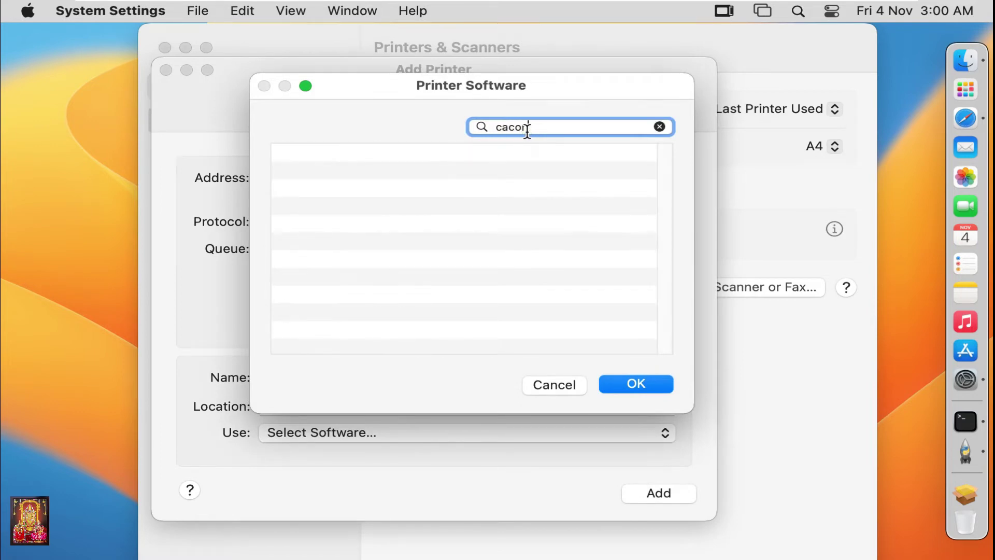
key("BackSpace")
key("BackSpace")
key("BackSpace")
type("n")
type("on")
Dismiss the software list and close Add Printer without adding 192.168.1.50
left_click(611, 382)
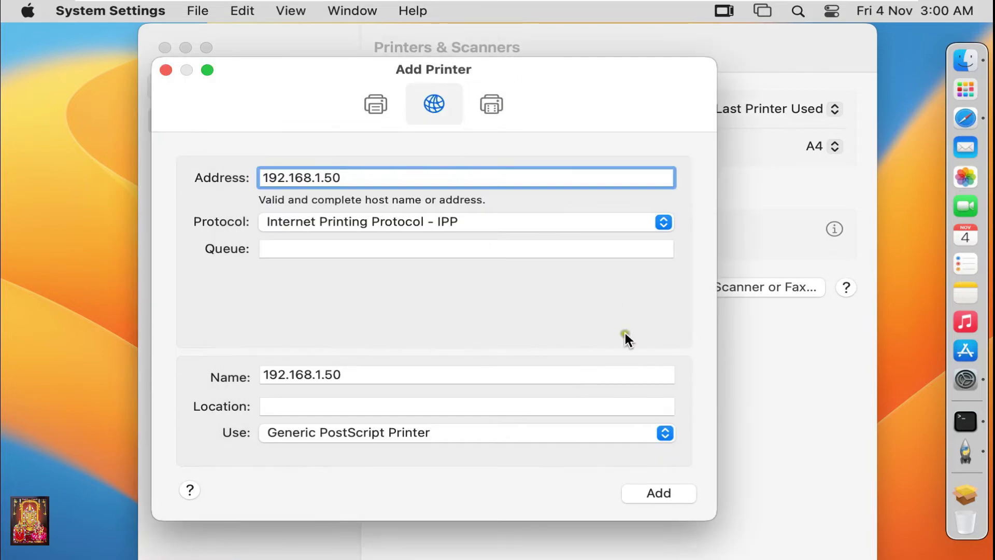
left_click(166, 70)
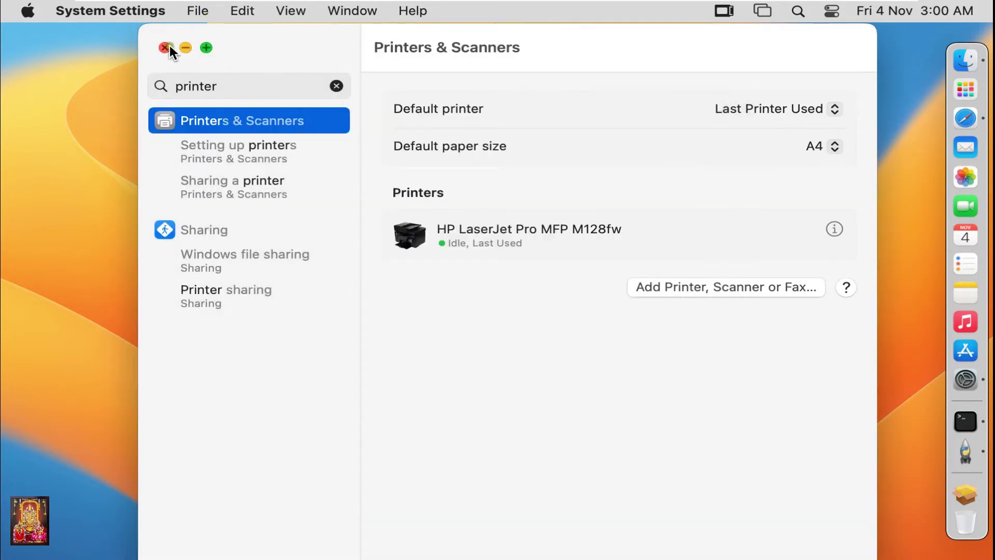
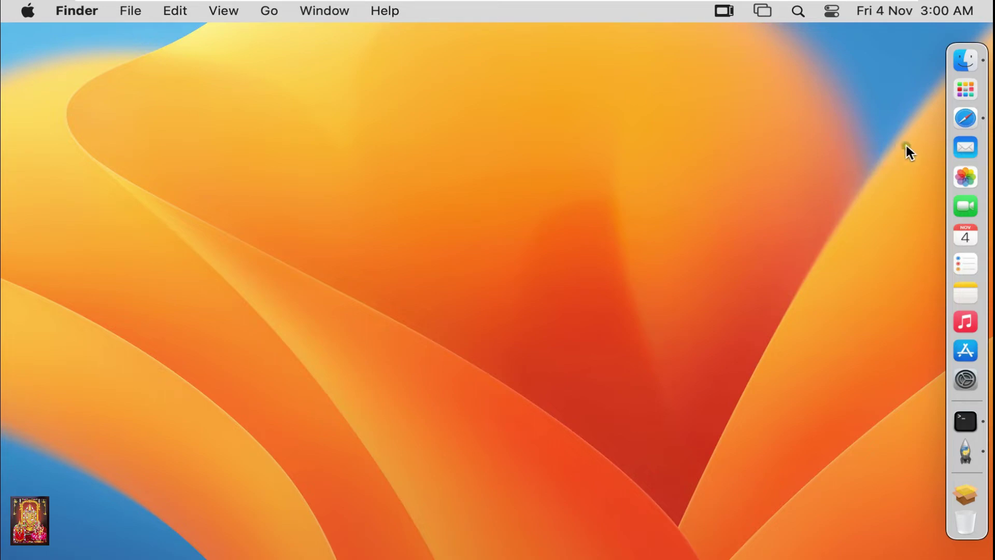
Launch Safari and search Google for 'download canon ir2525 driver'
left_click(964, 119)
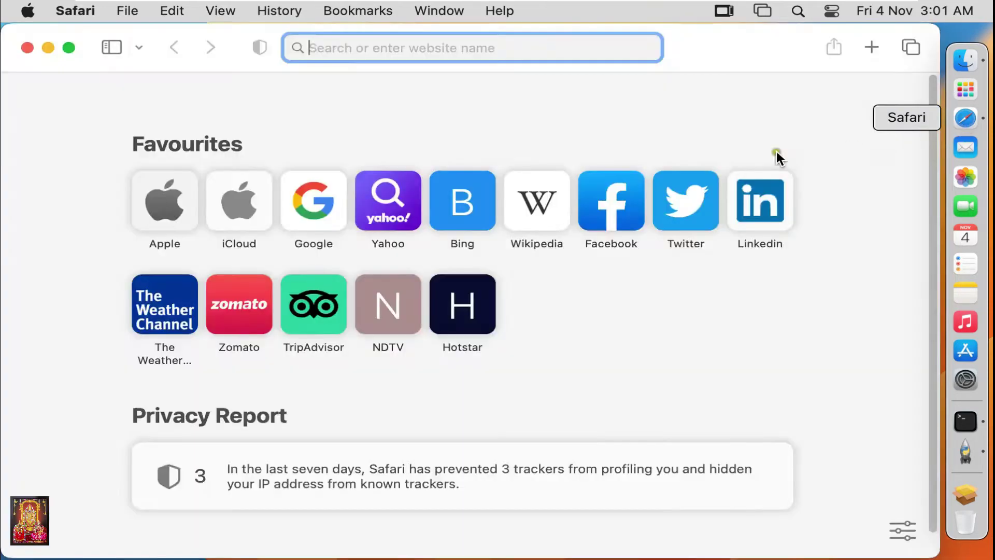
type("d")
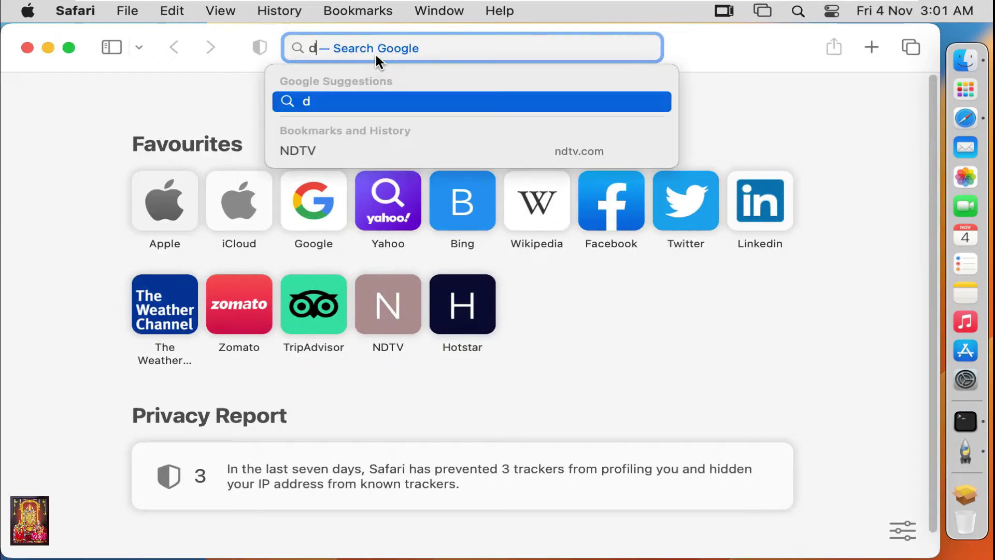
type("ownload ")
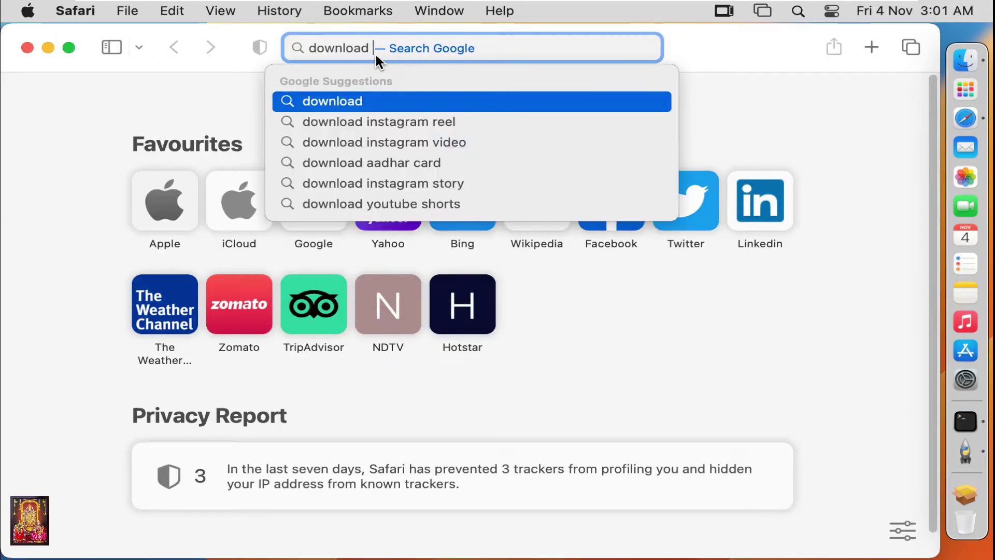
type("canon")
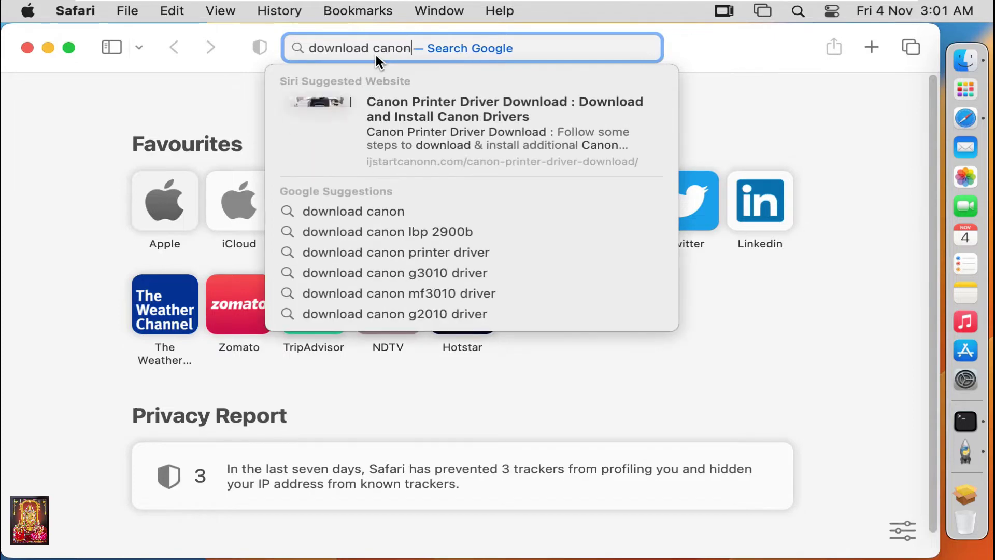
type(" i")
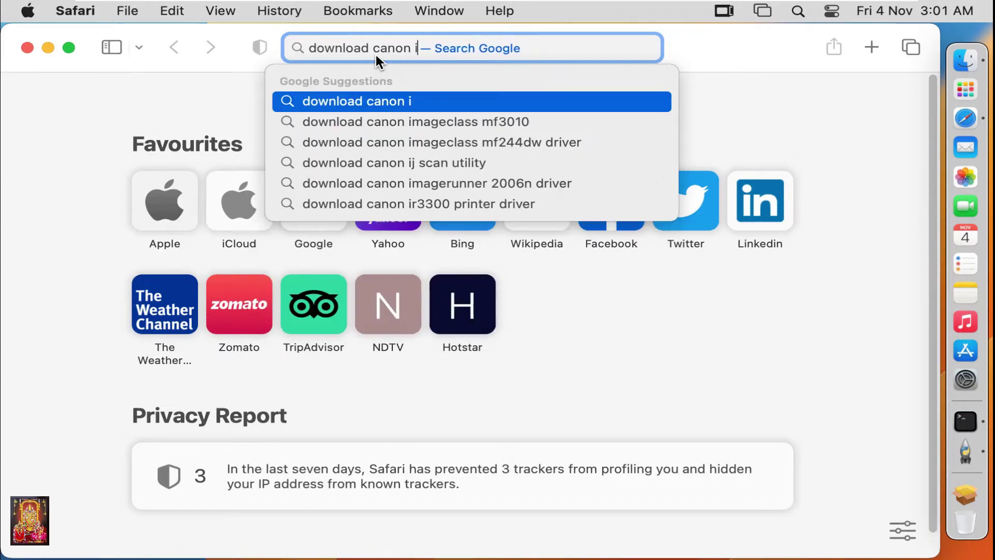
type("r252")
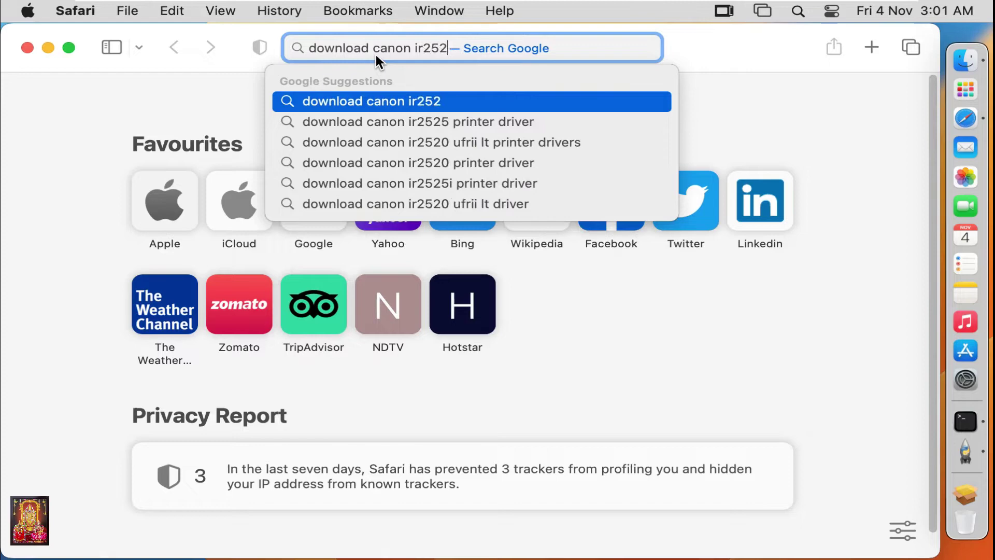
type("5 dri")
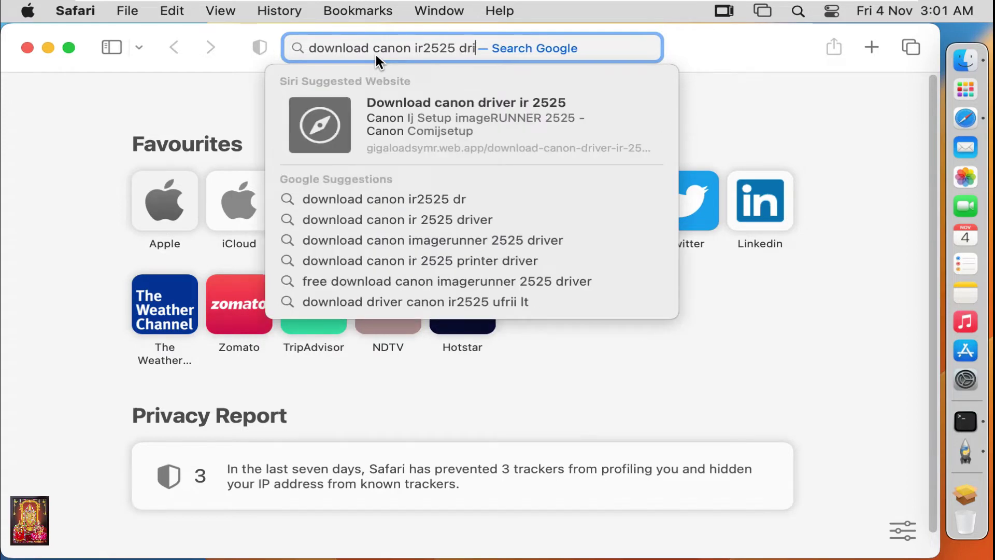
type("ver")
key("Return")
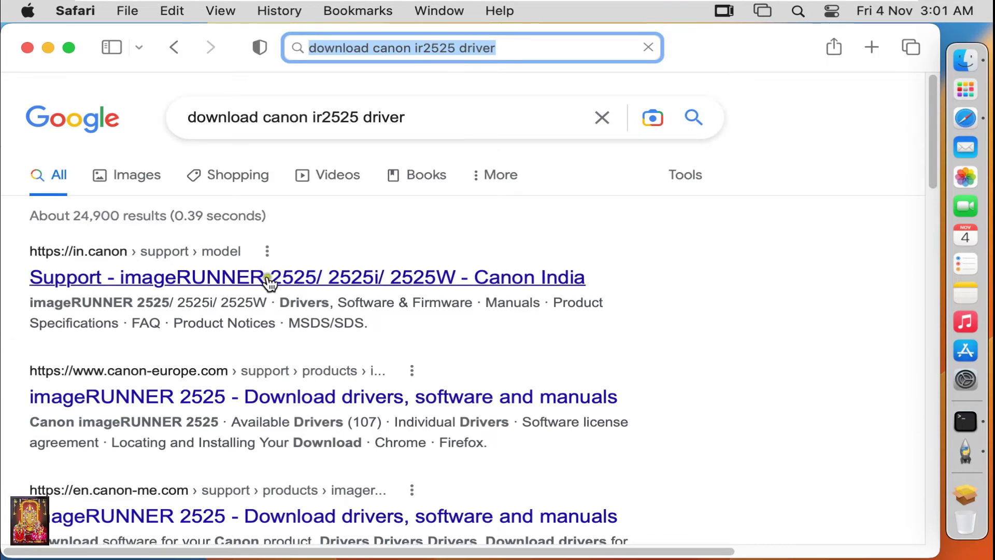
Open Canon India's imageRUNNER 2525 support result and dismiss its cookie notice
left_click(395, 280)
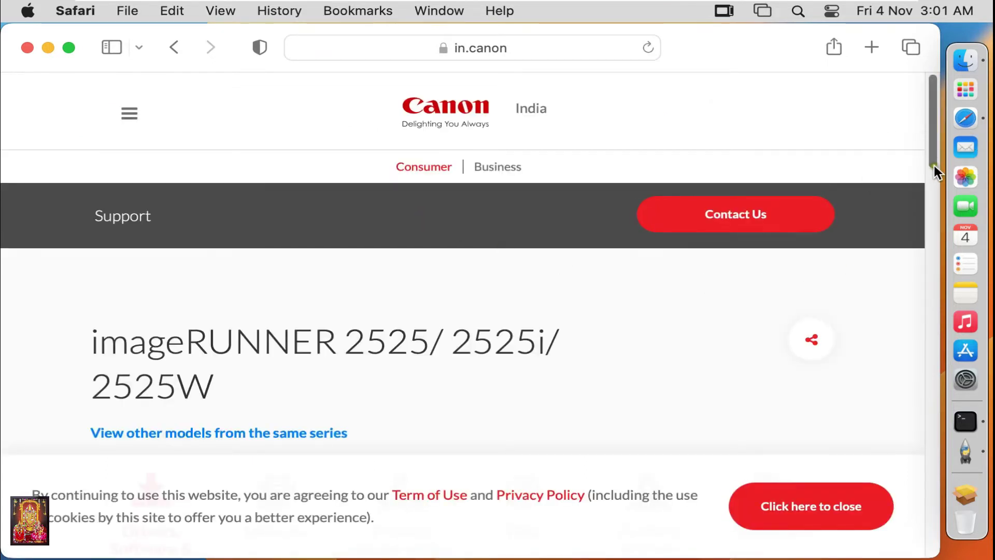
scroll(933, 148, "down", 1)
scroll(934, 161, "down", 5)
scroll(933, 182, "down", 3)
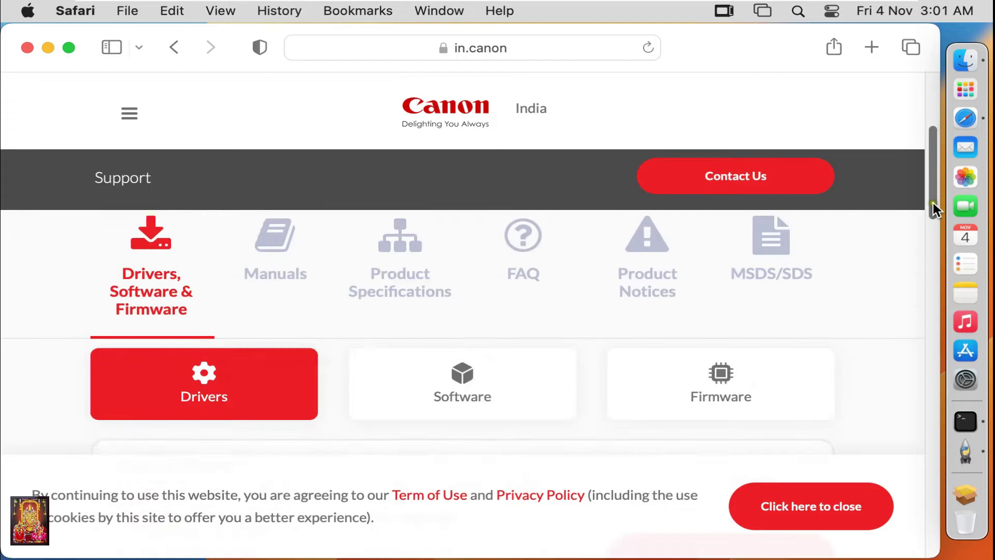
scroll(933, 203, "down", 2)
left_click(821, 504)
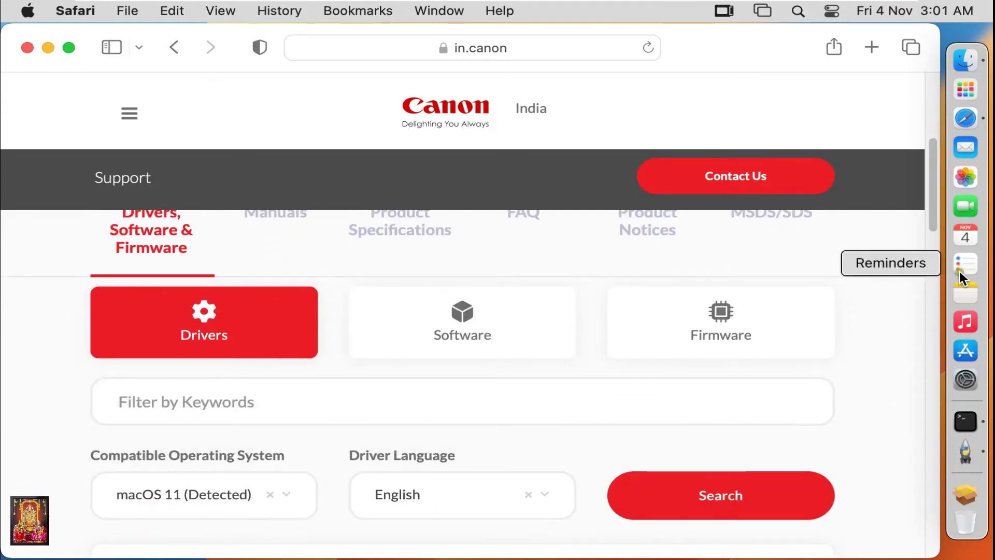
scroll(931, 197, "down", 5)
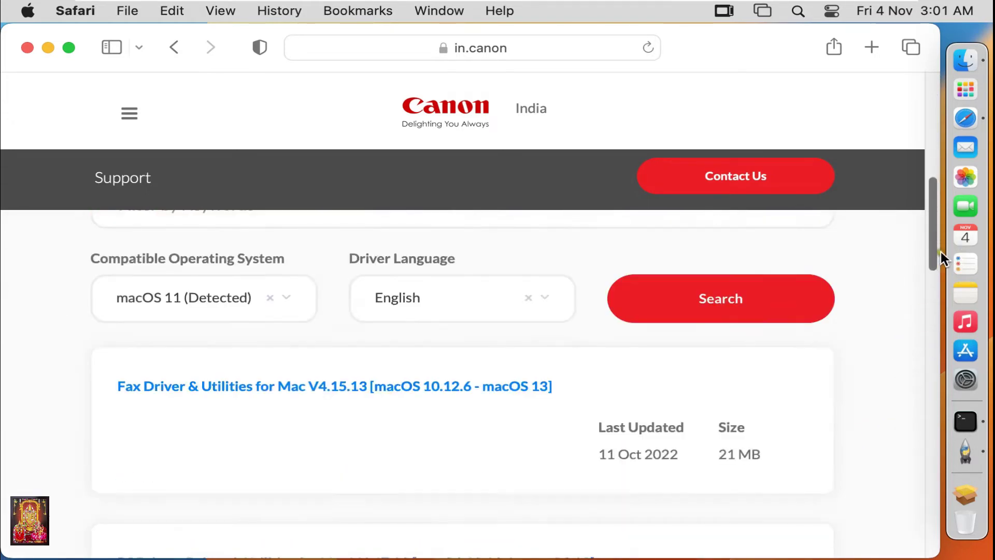
scroll(941, 251, "down", 3)
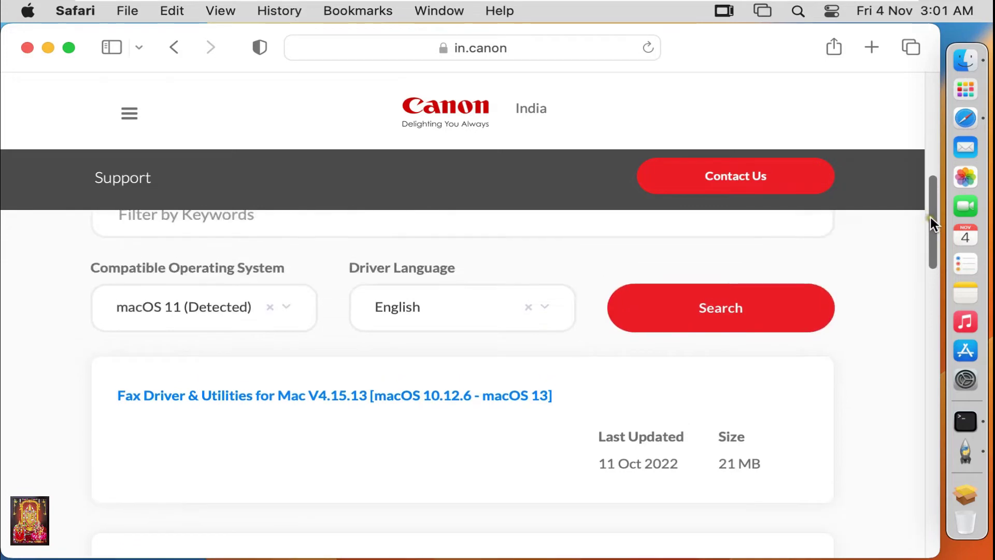
left_click_drag(932, 240, 934, 312)
scroll(930, 234, "down", 1)
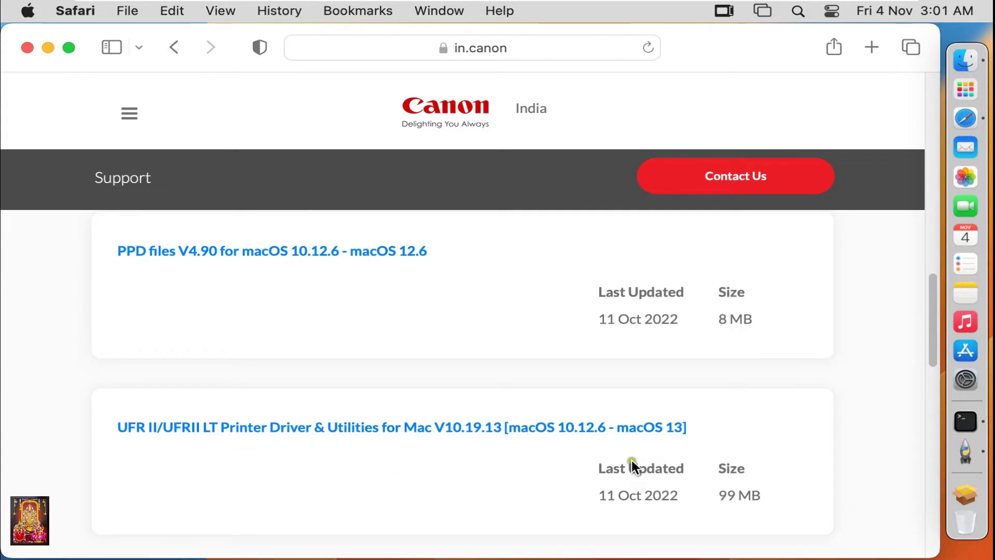
Download the 104.7 MB mac-UFRII-LIPSLX-v101913-18.dmg, allowing Canon downloads, then close Safari
left_click(399, 436)
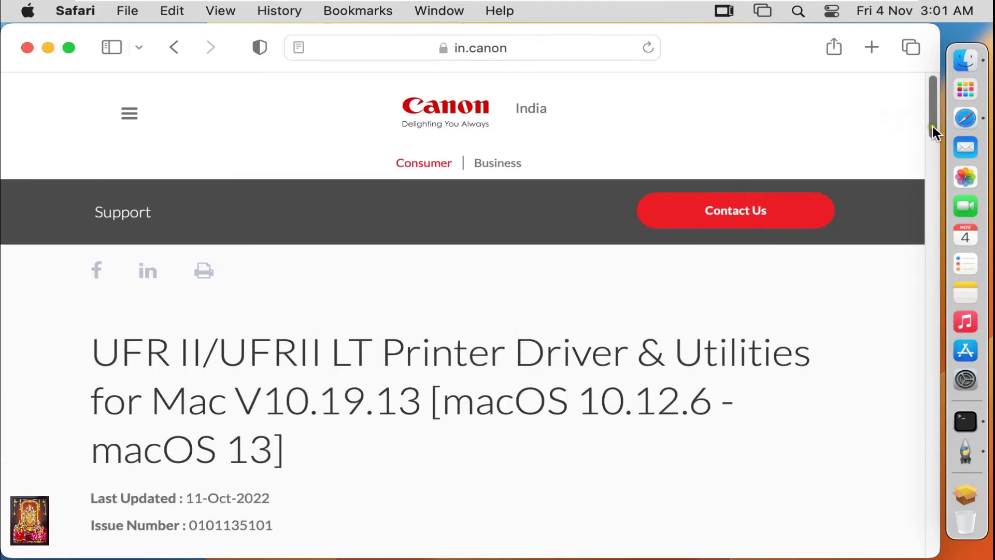
mouse_move(934, 132)
left_mouse_down()
mouse_move(933, 188)
mouse_move(934, 175)
left_mouse_up()
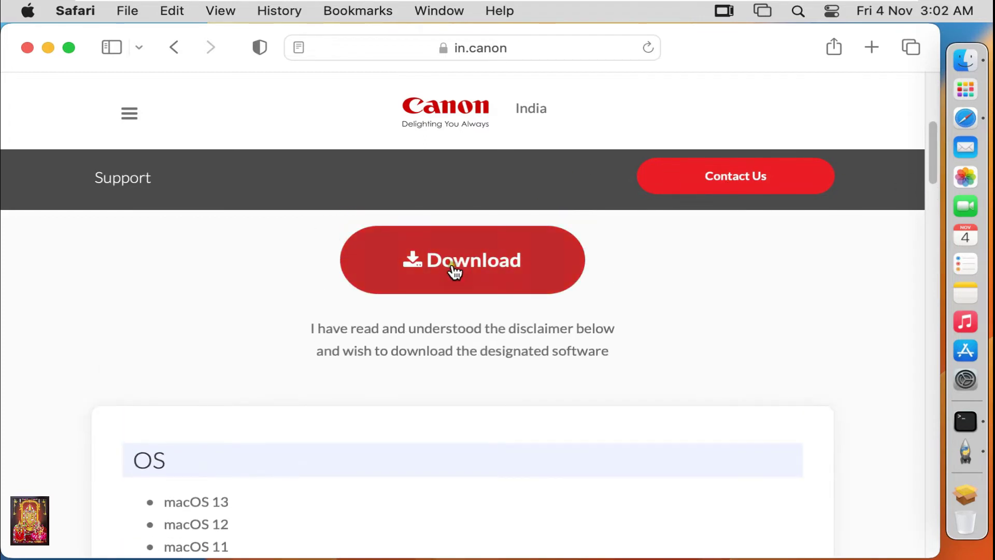
left_click(453, 264)
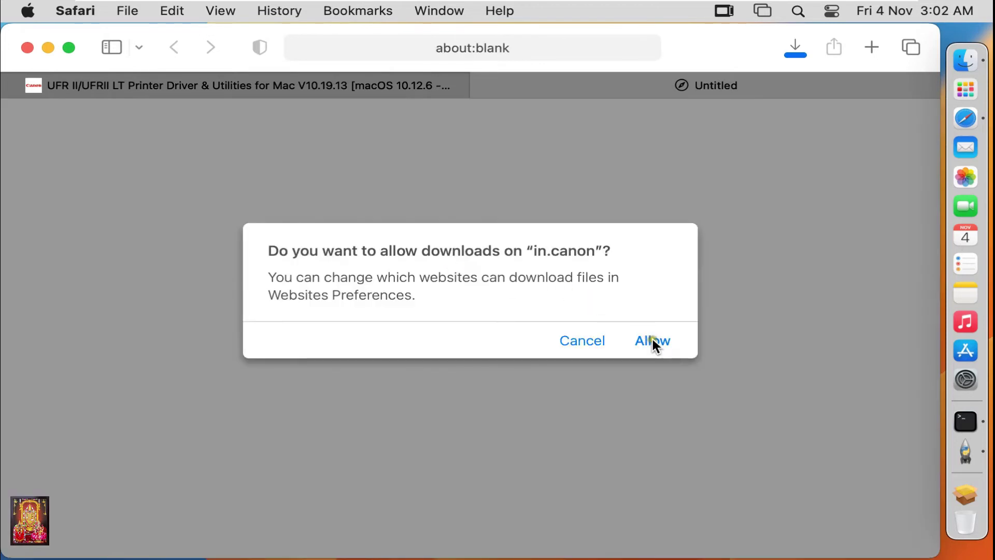
left_click(652, 340)
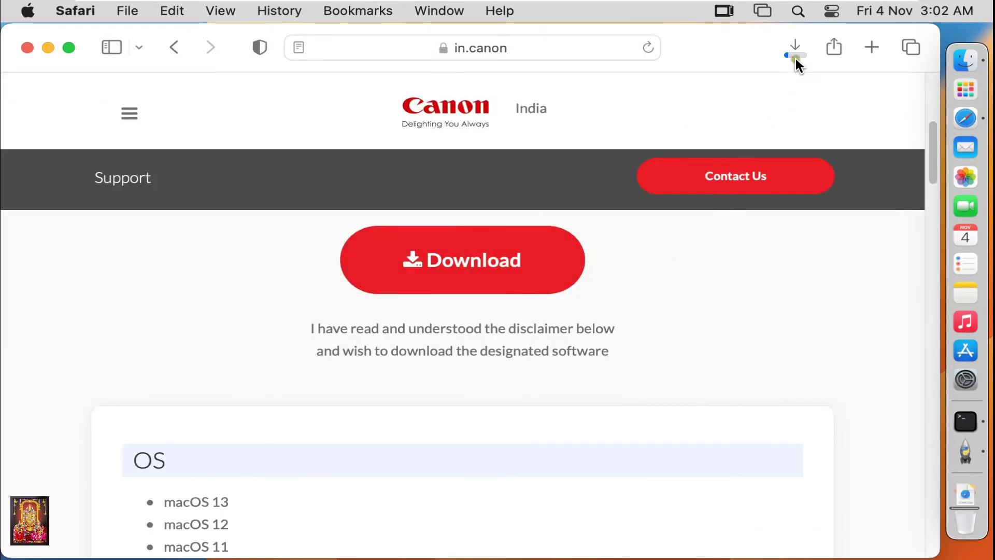
left_click(794, 52)
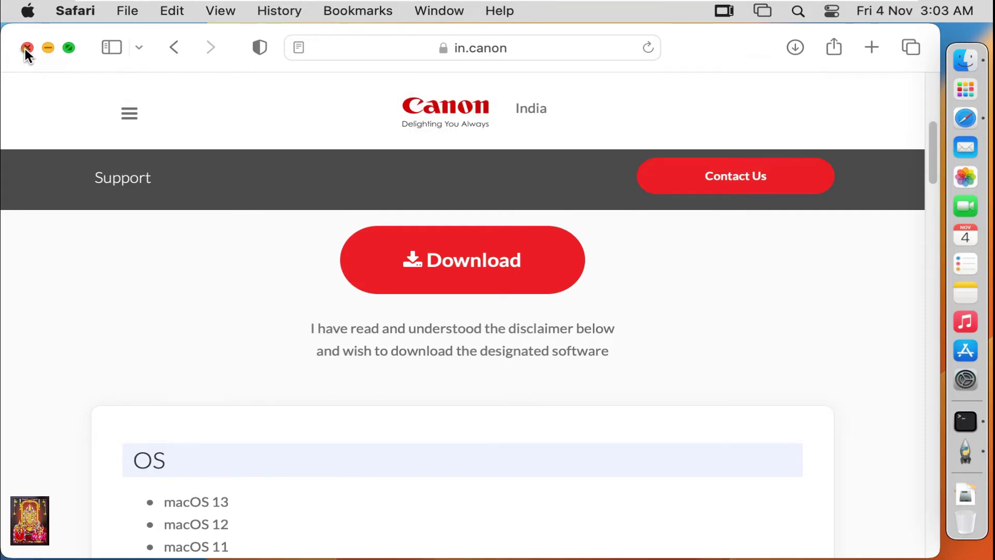
left_click(26, 49)
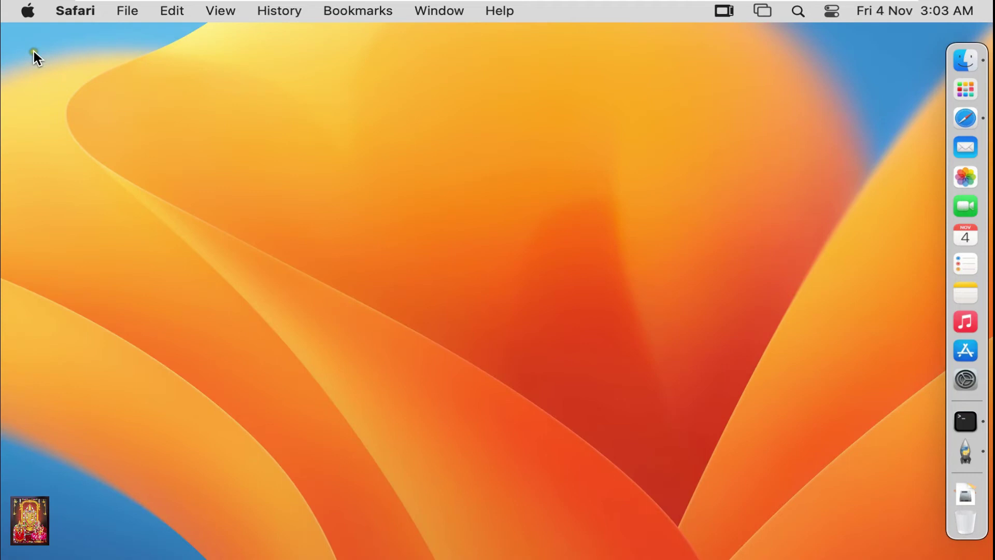
Mount the driver .dmg from Finder's Downloads folder with Open With > DiskImageMounter
left_click(964, 69)
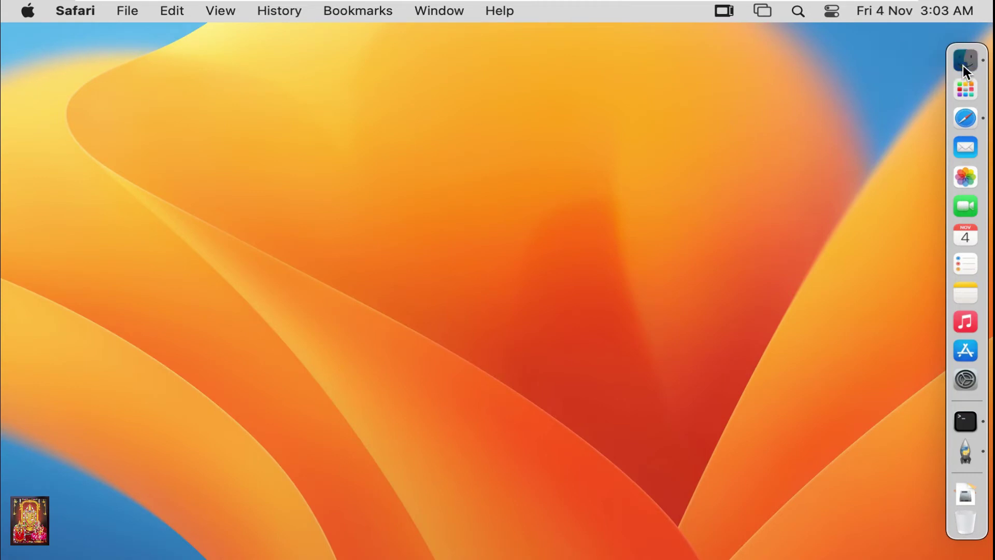
left_click(965, 69)
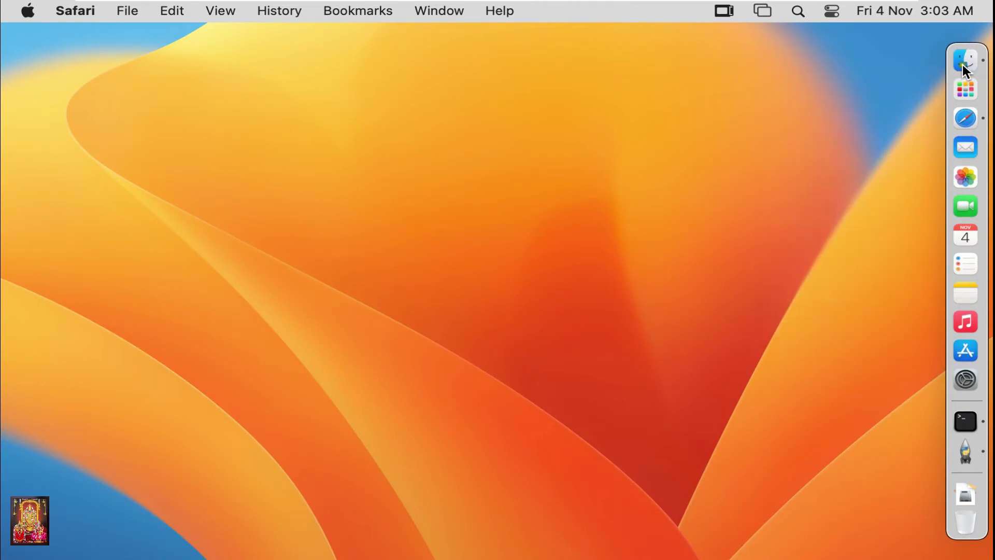
left_click(964, 69)
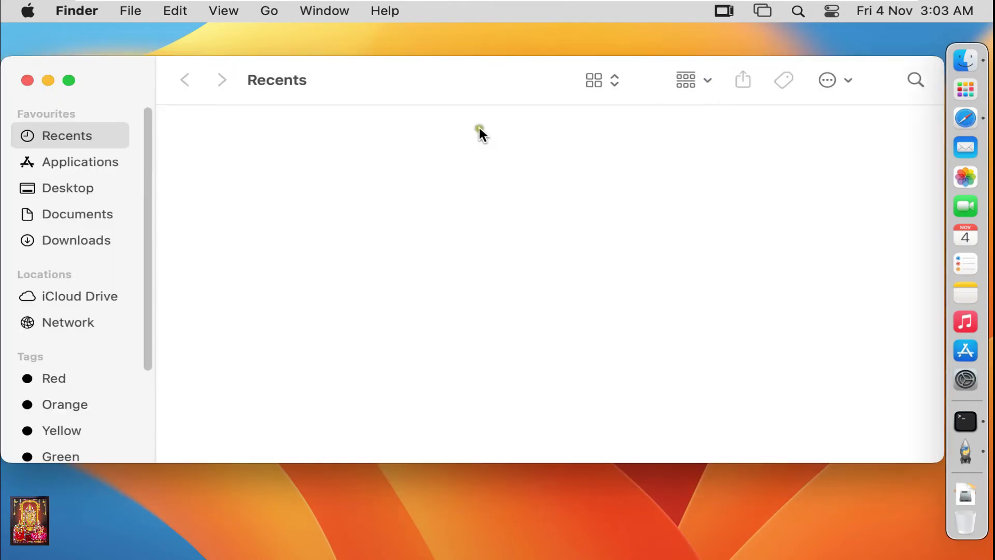
left_click(74, 245)
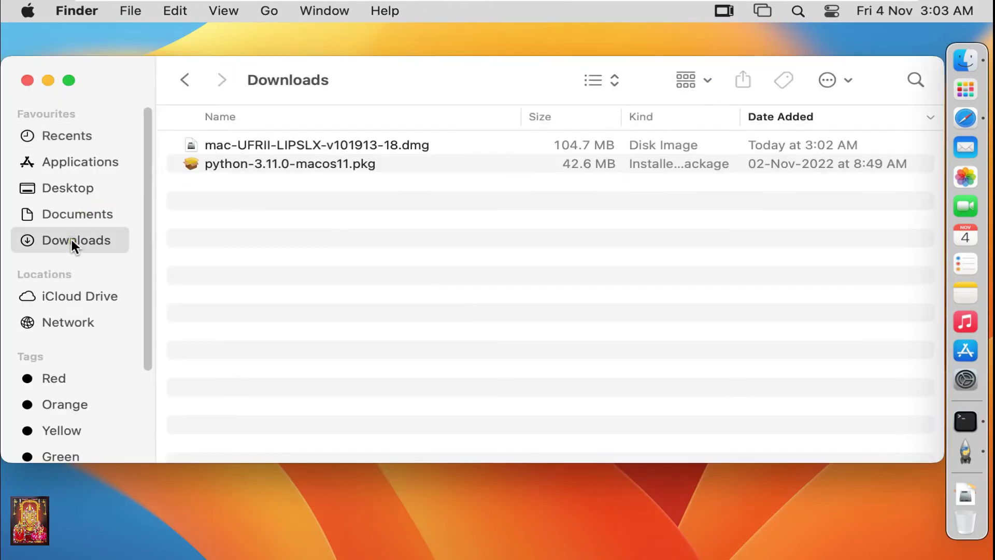
left_click(274, 145)
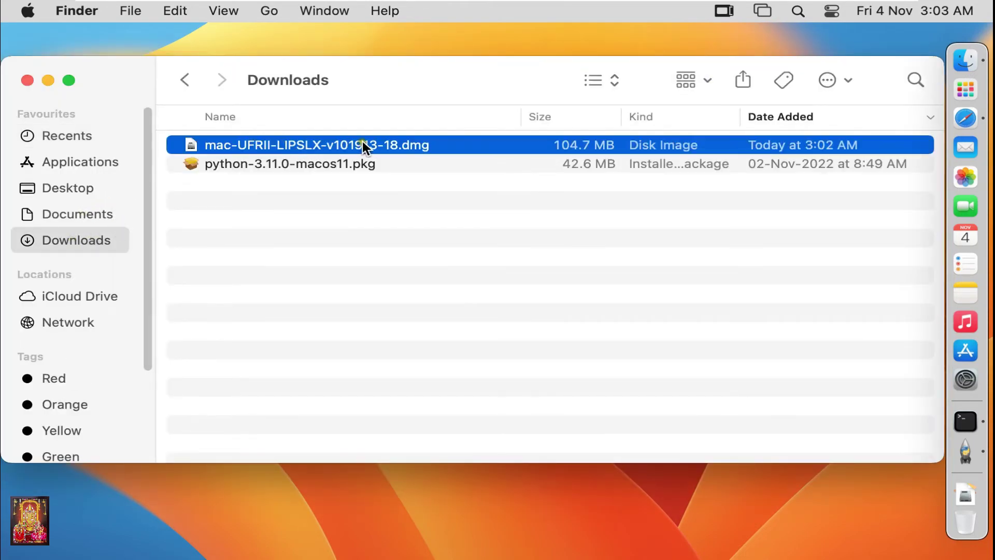
right_click(390, 148)
mouse_move(466, 180)
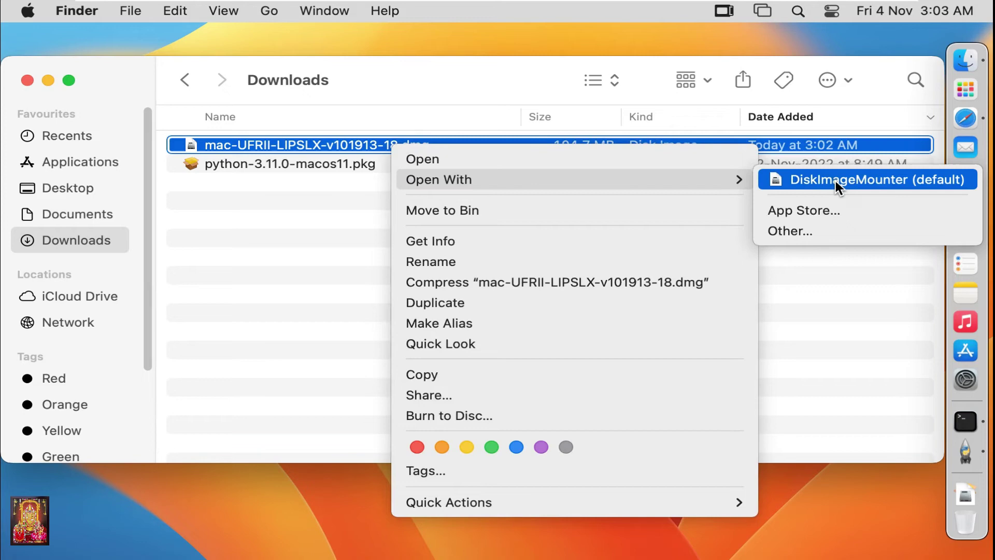
left_click(836, 181)
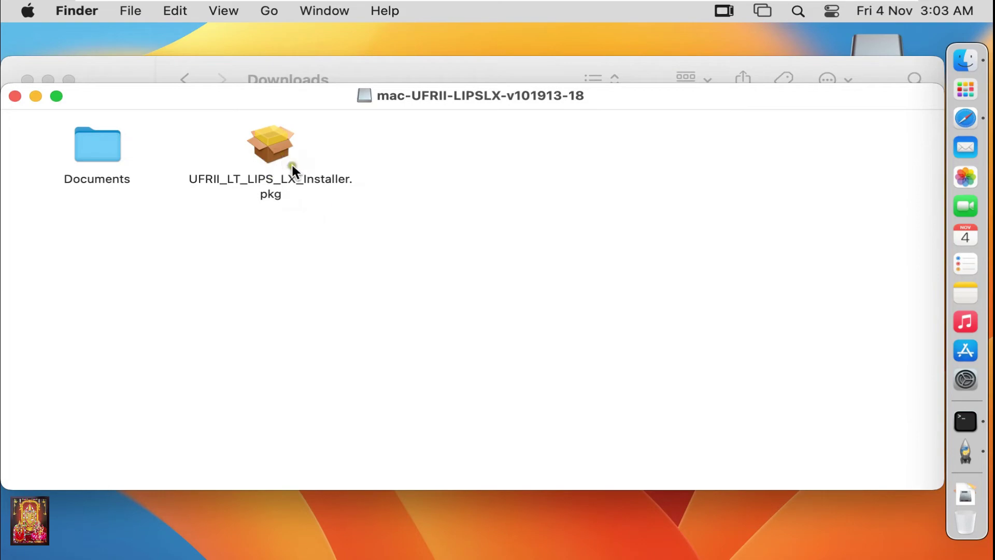
Run UFRII_LT_LIPS_LX_Installer.pkg, accept the licence and authorise the standard Ventura install
double_click(275, 148)
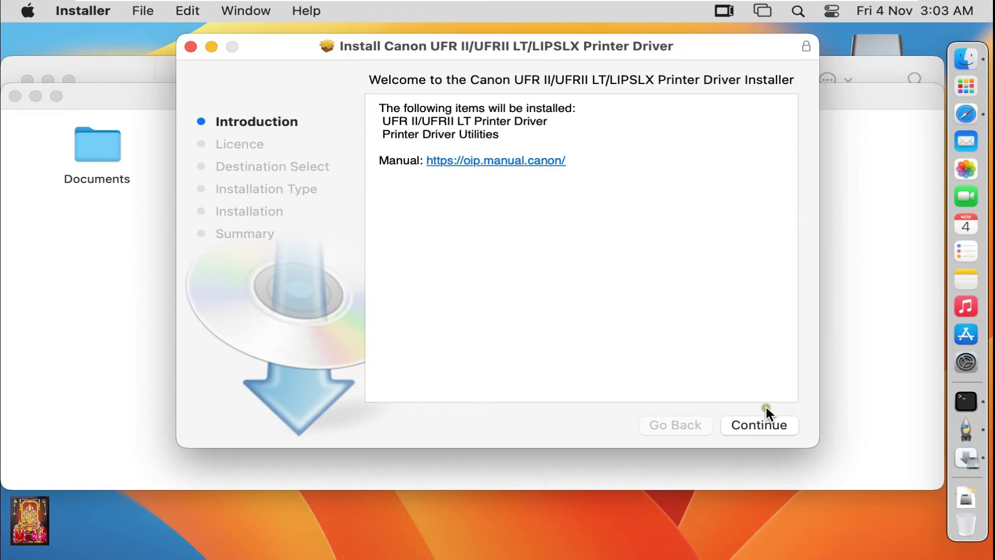
left_click(768, 421)
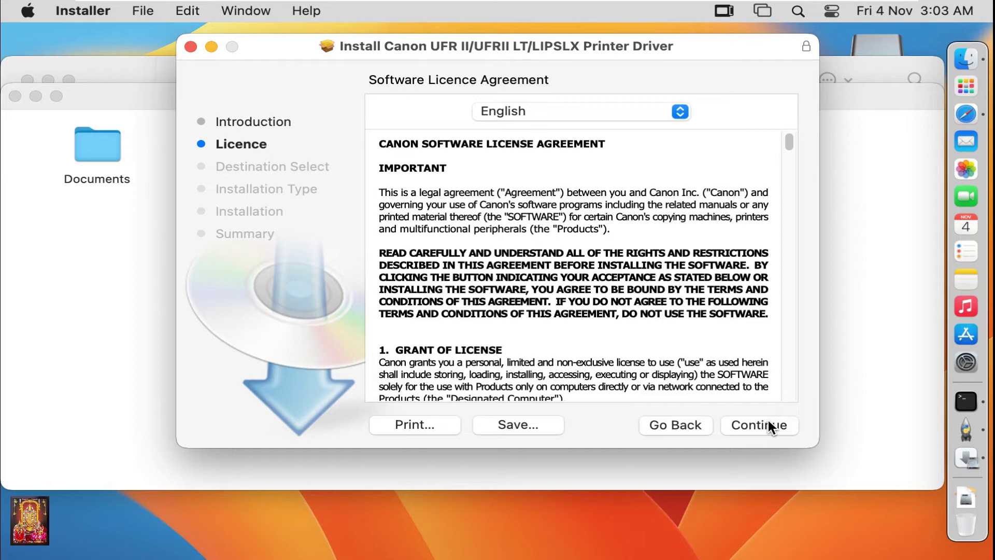
left_click(768, 425)
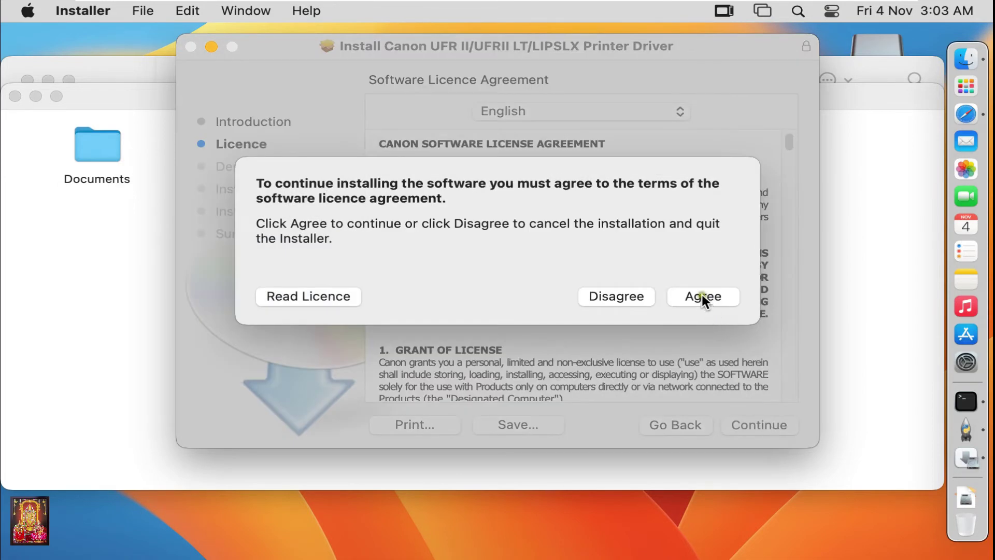
left_click(701, 296)
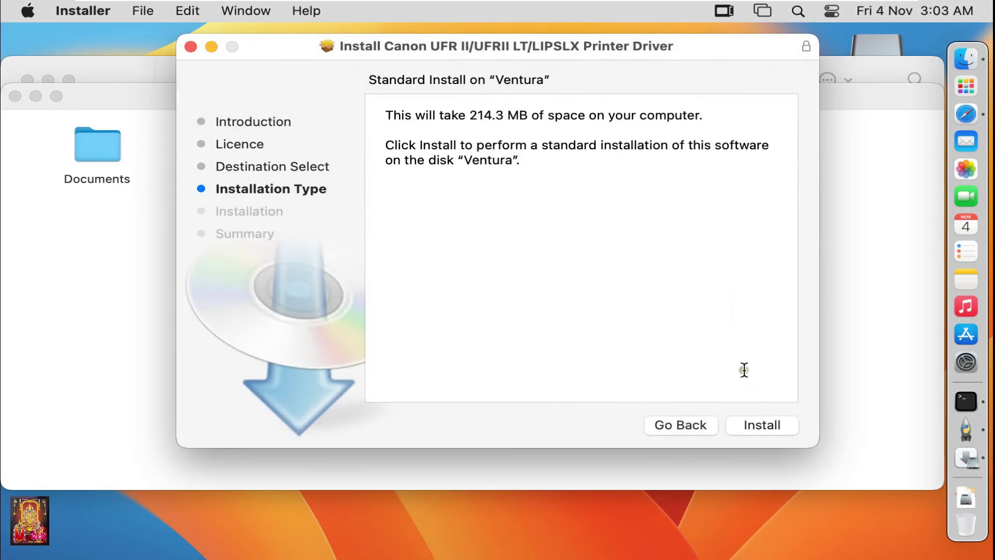
left_click(758, 426)
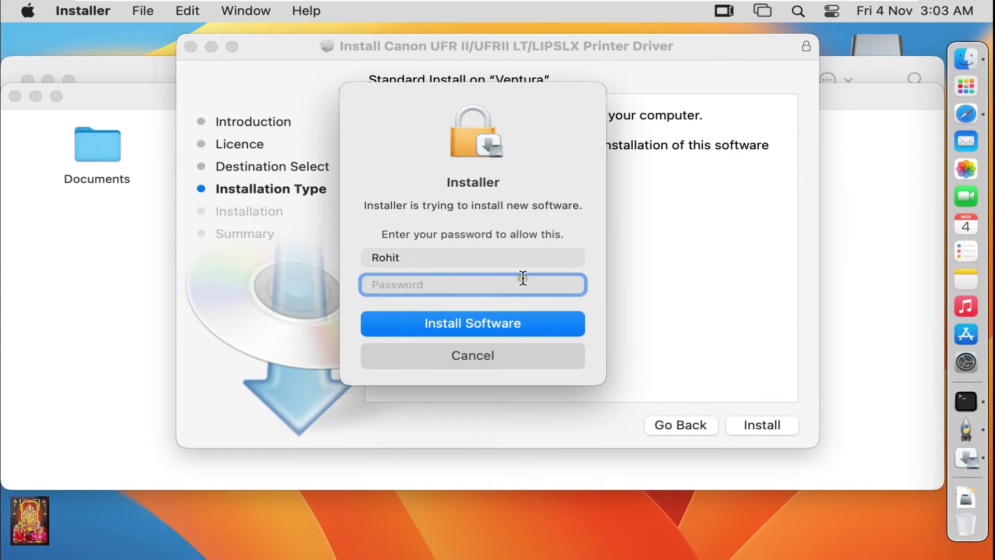
type("•••")
type("••••")
left_click(451, 321)
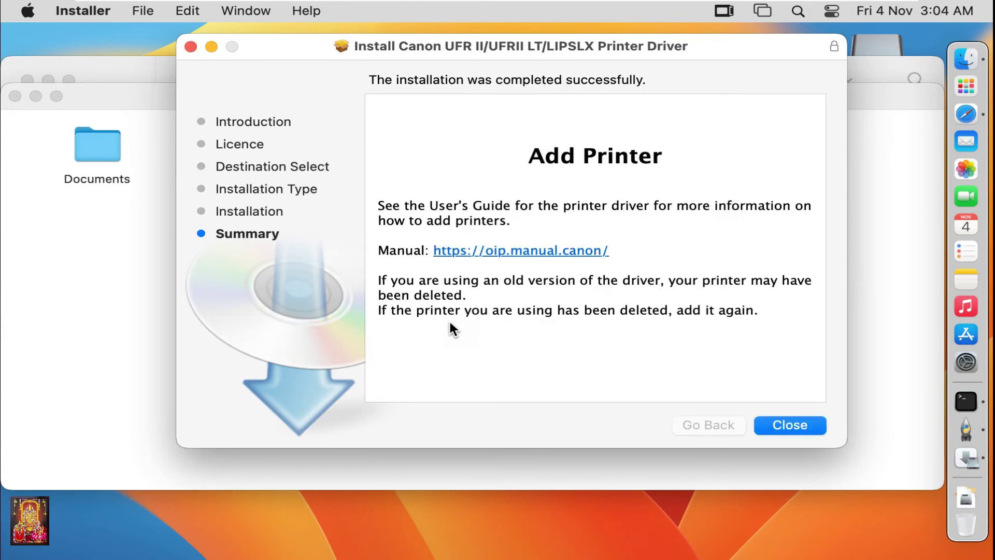
Close Installer keeping the package, then shut the disk image and Downloads windows
left_click(788, 424)
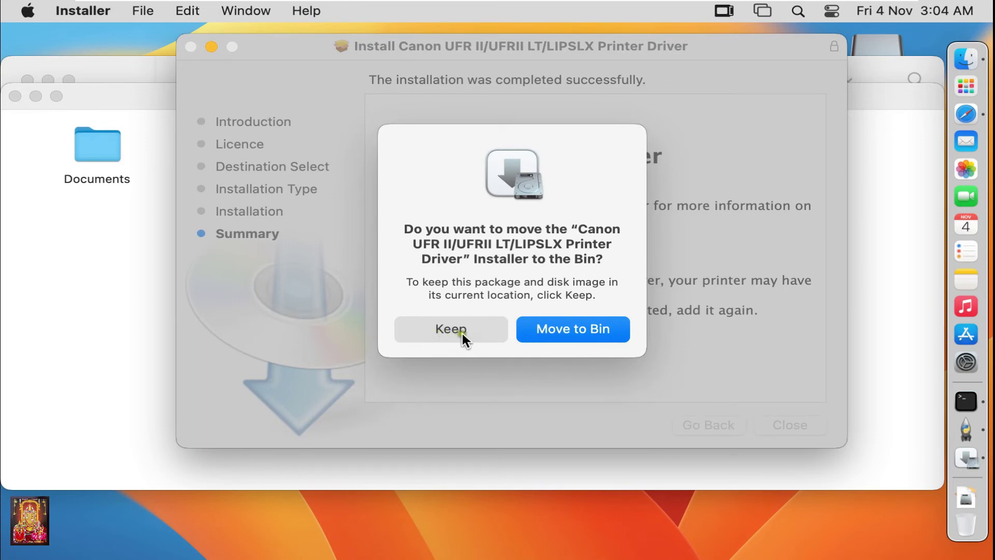
left_click(480, 332)
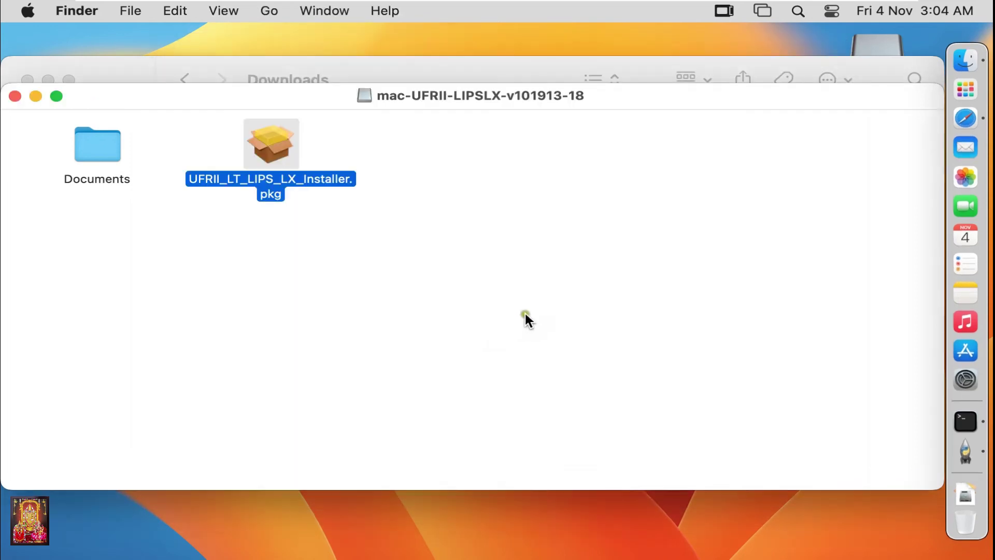
left_click(10, 99)
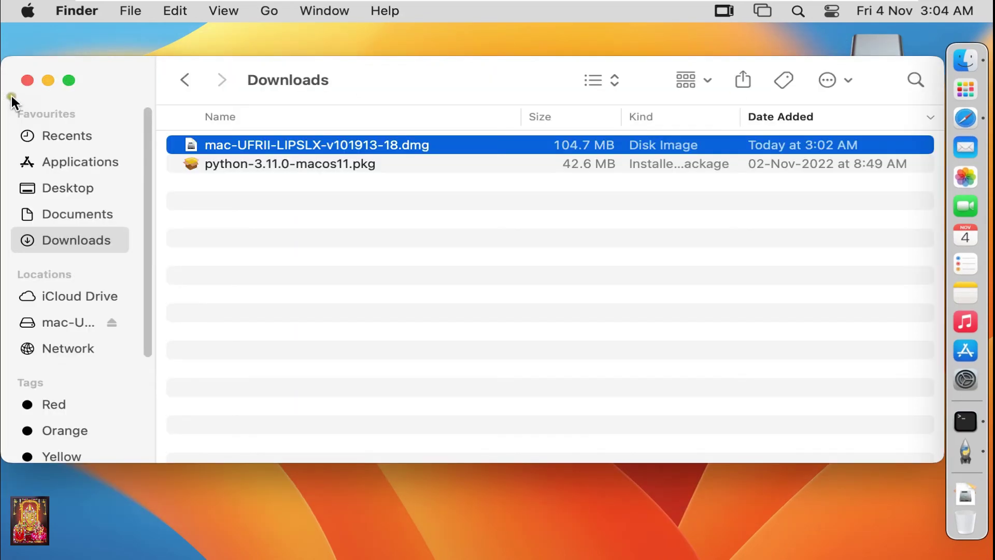
left_click(25, 81)
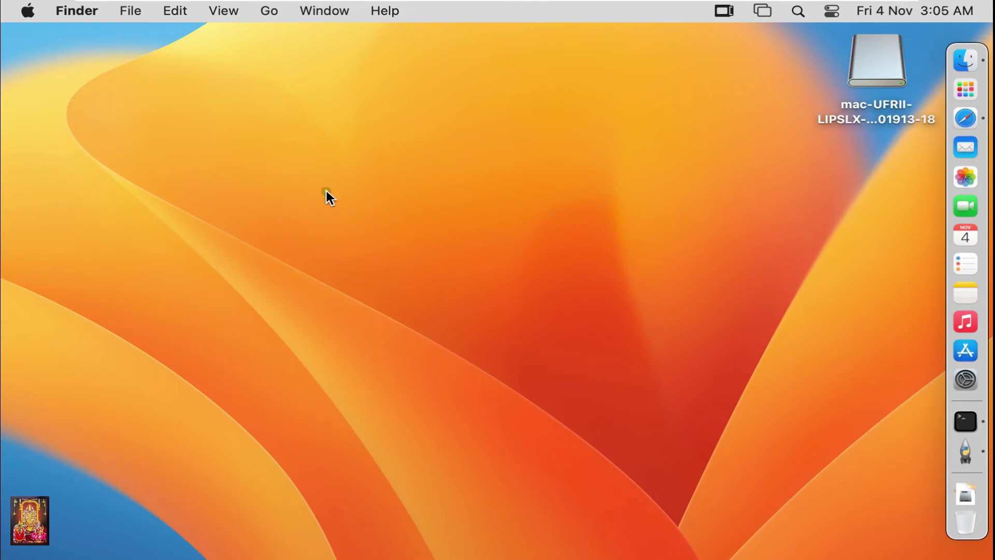
Launch System Settings from the Apple menu
left_click(26, 12)
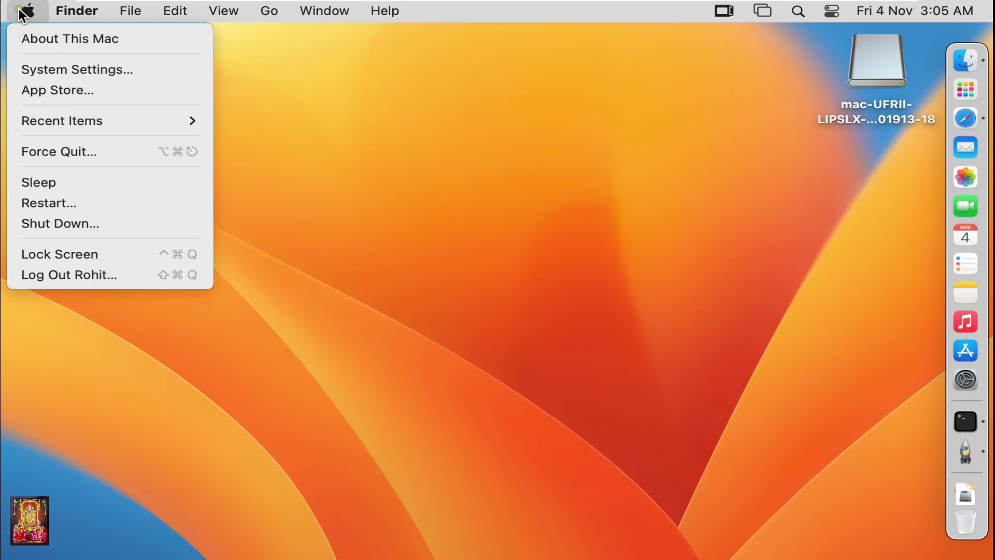
left_click(52, 69)
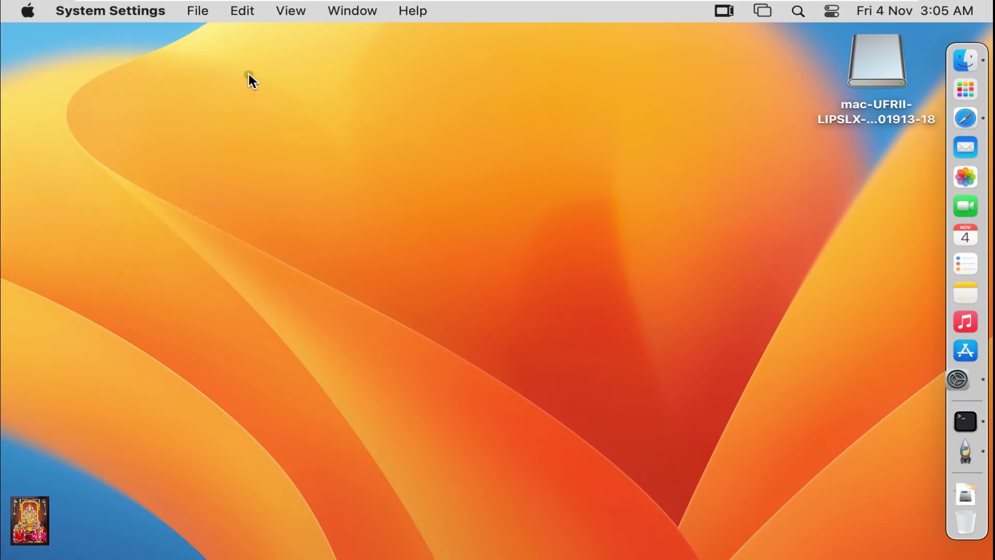
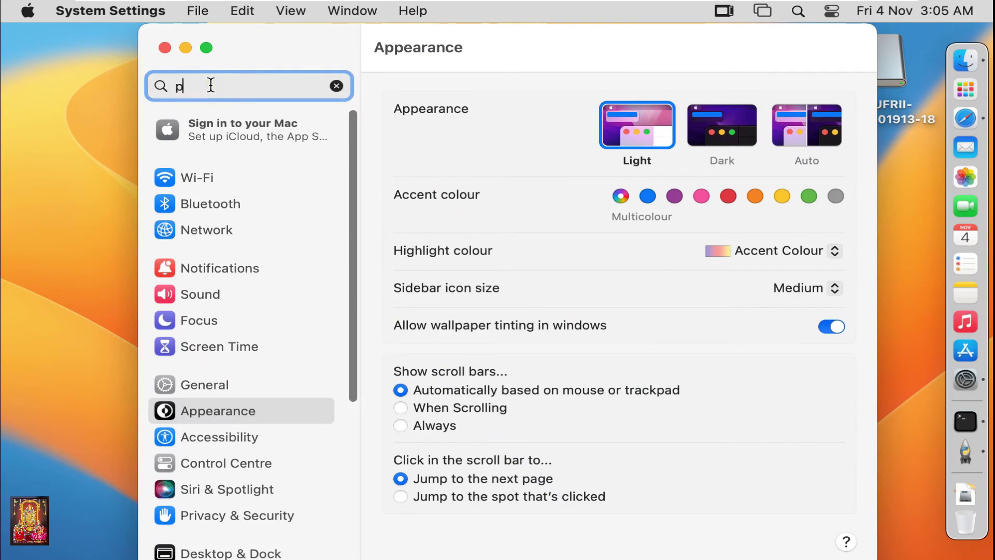
type("rinter")
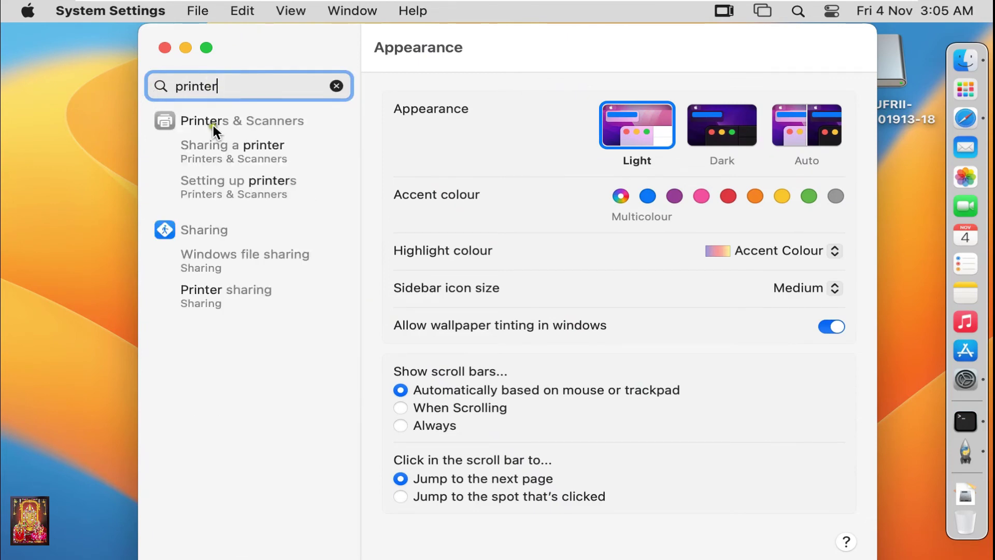
Open Printers & Scanners from the 'printer' search results
left_click(244, 120)
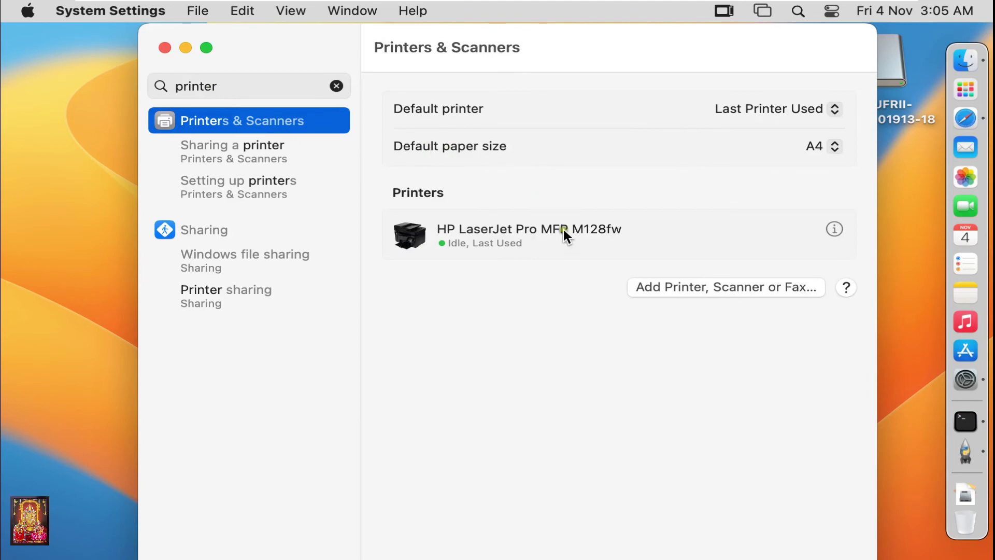
Start an Add Printer by IP address and enter the address 192.168.1.50
left_click(673, 288)
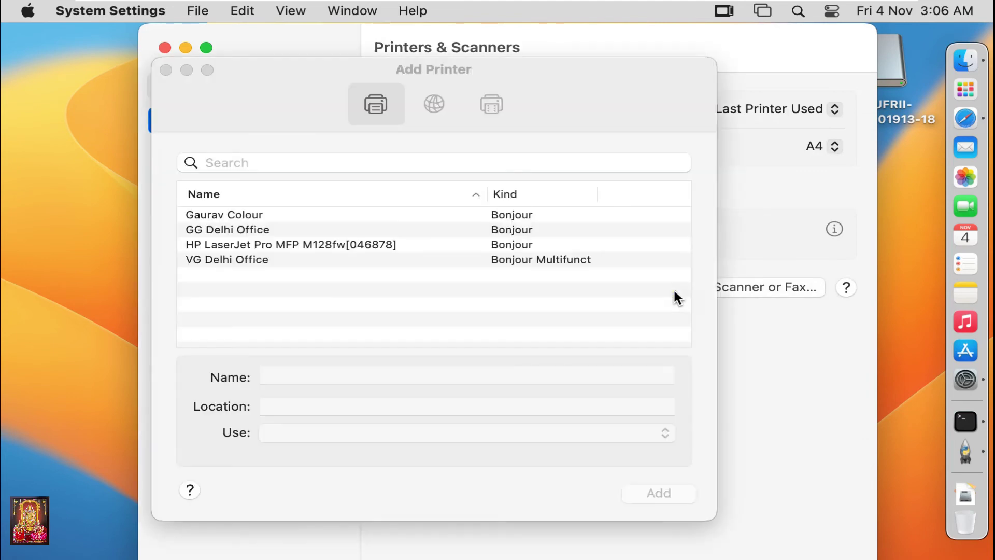
left_click(429, 107)
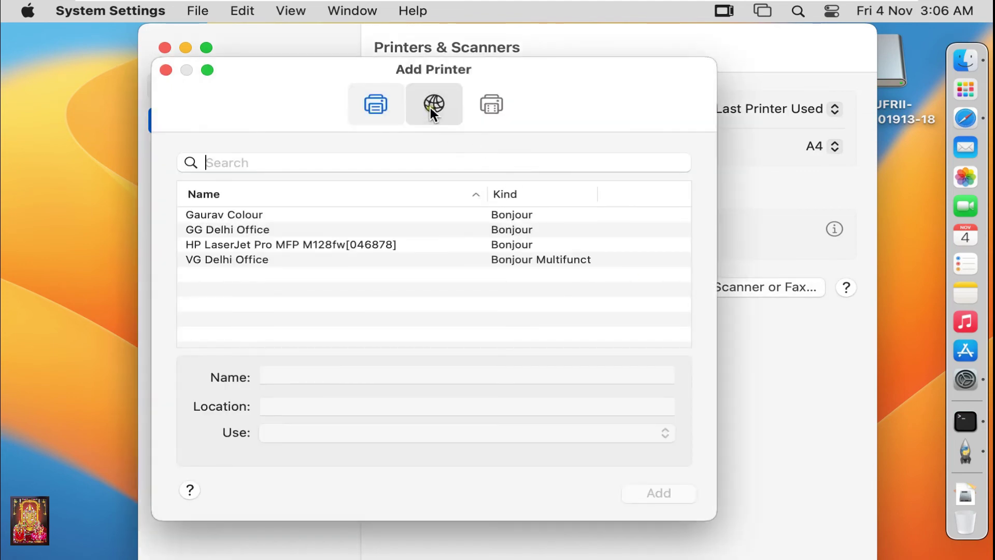
left_click(430, 107)
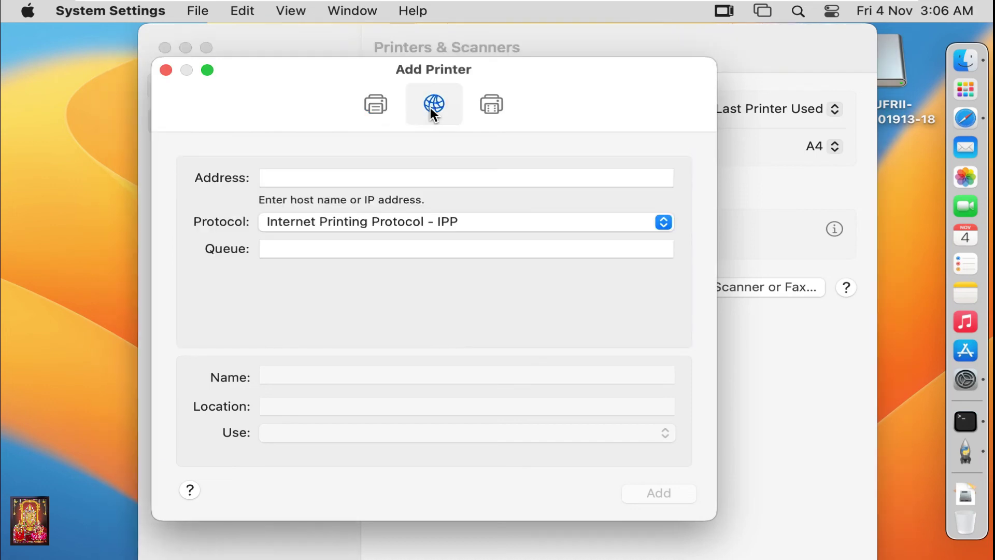
left_click(295, 176)
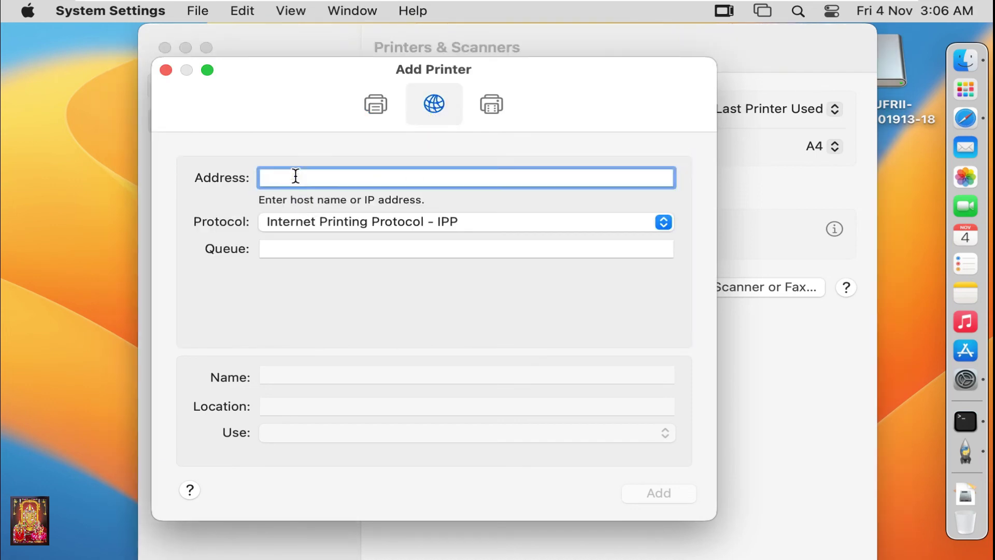
type("192.")
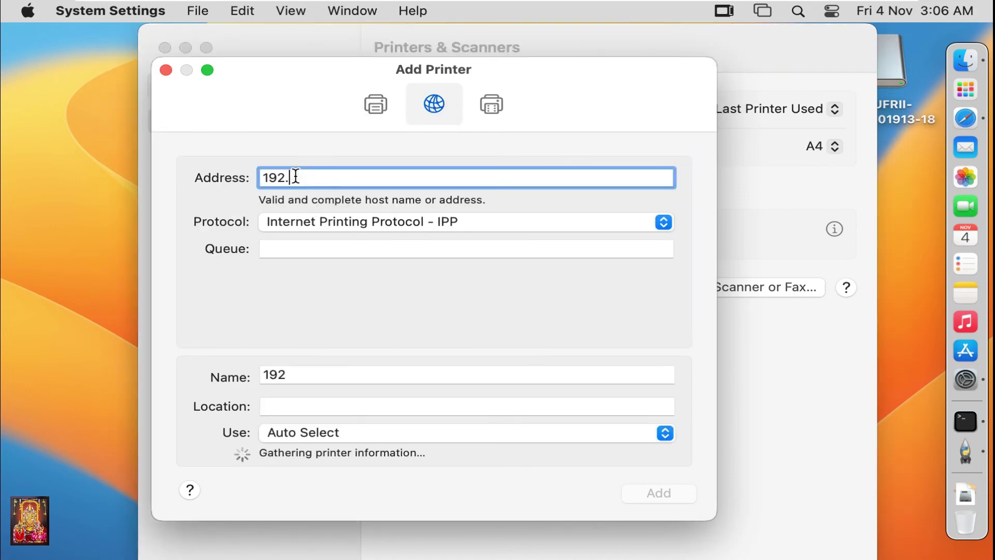
type("168.1")
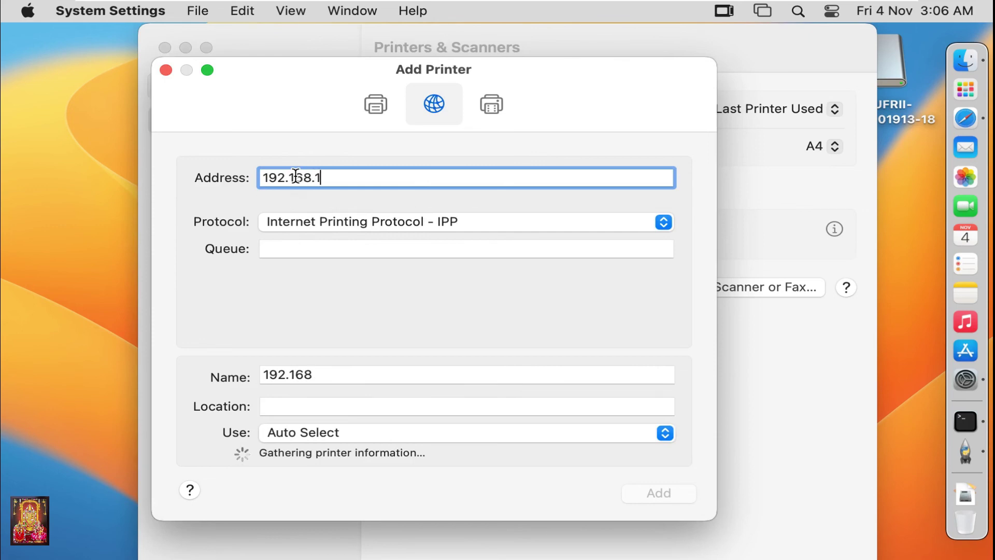
type(".50")
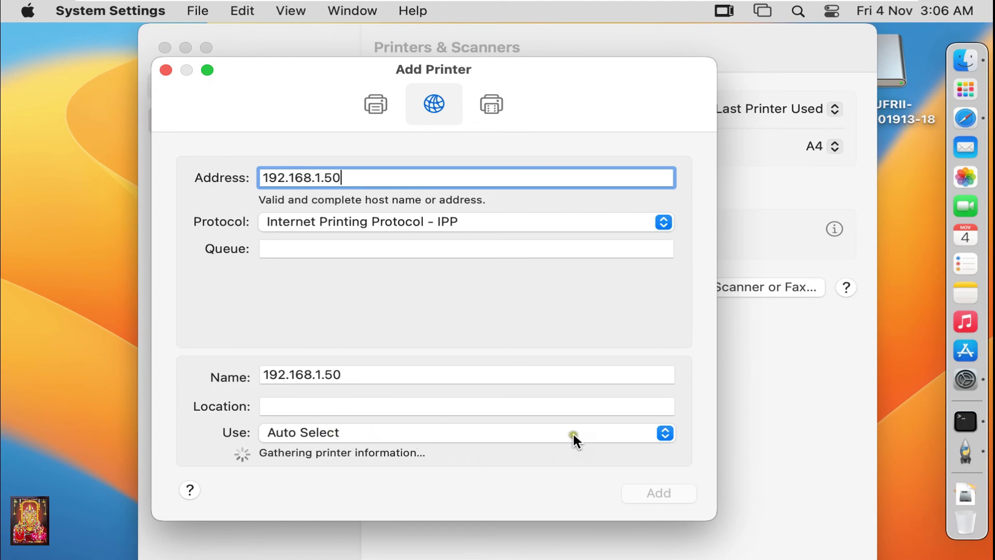
Select the Canon iR2525/2530 driver through Select Software for the 192.168.1.50 printer
left_click(635, 434)
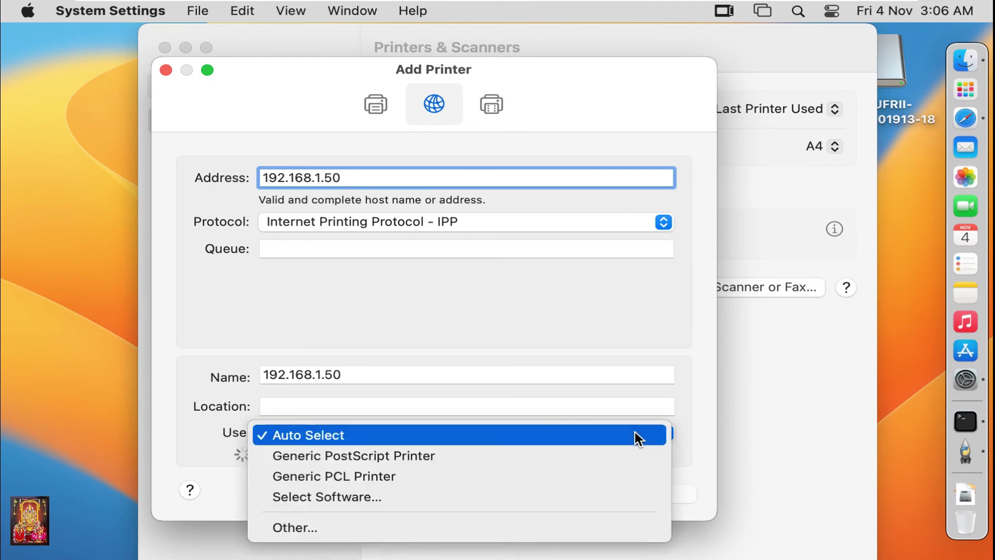
left_click(348, 496)
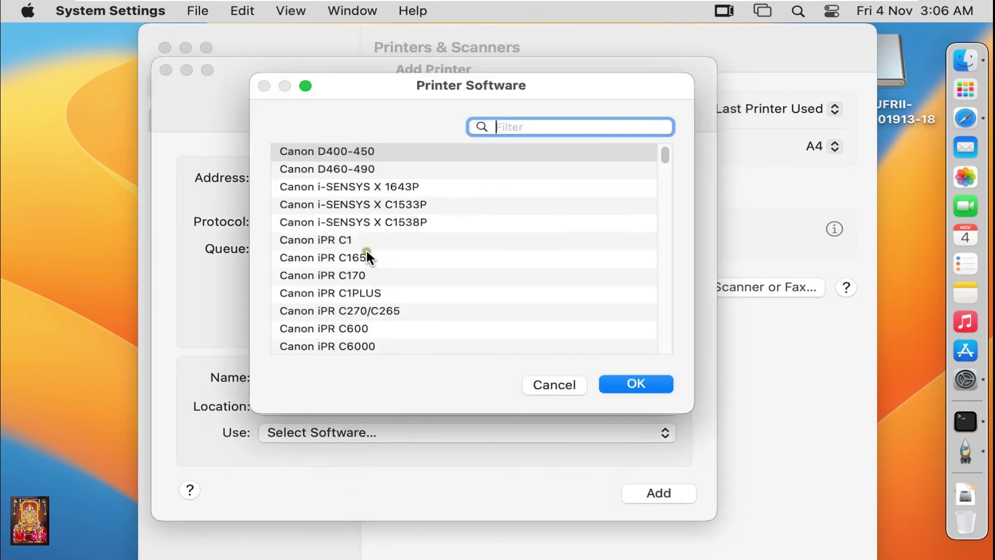
scroll(402, 218, "down", 10)
type("c")
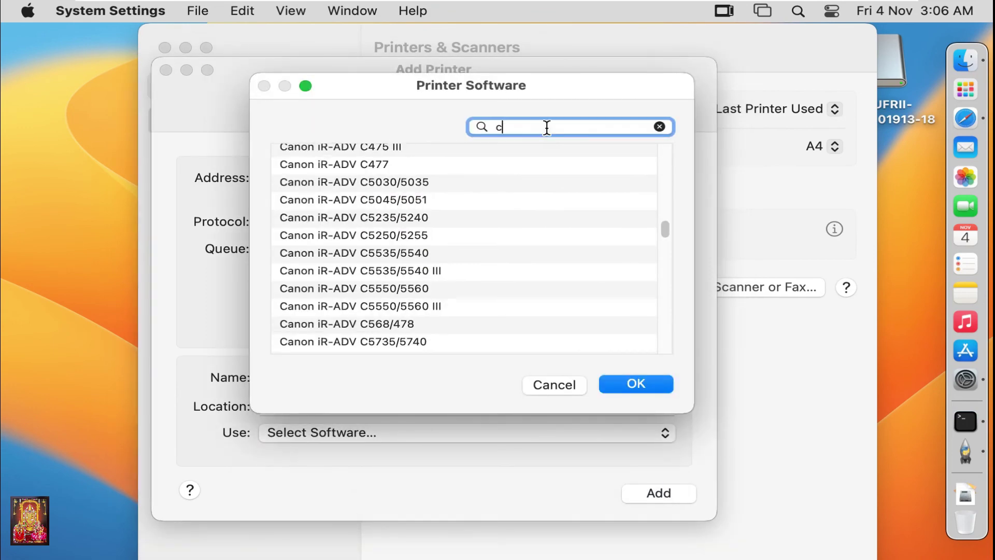
type("anon")
type(" ir")
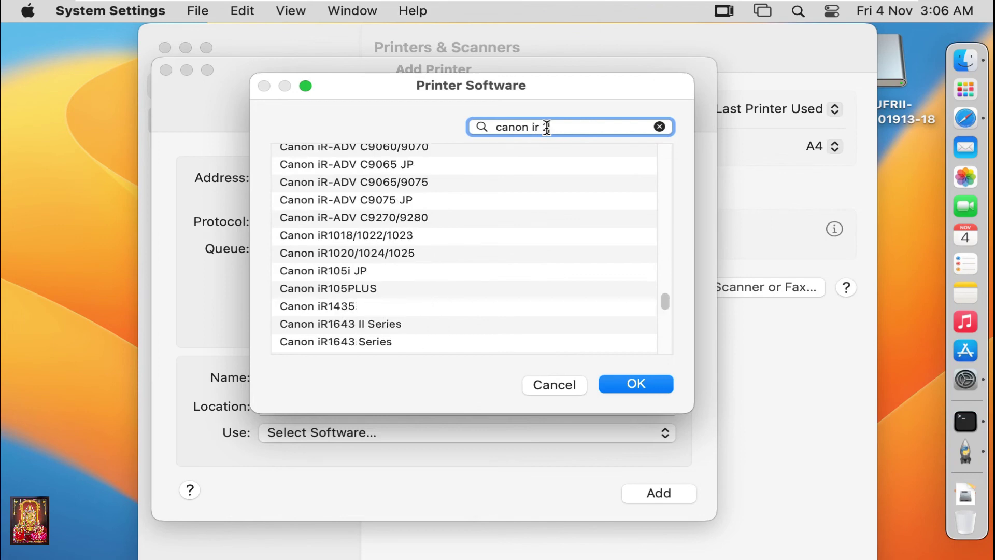
type(" 2525")
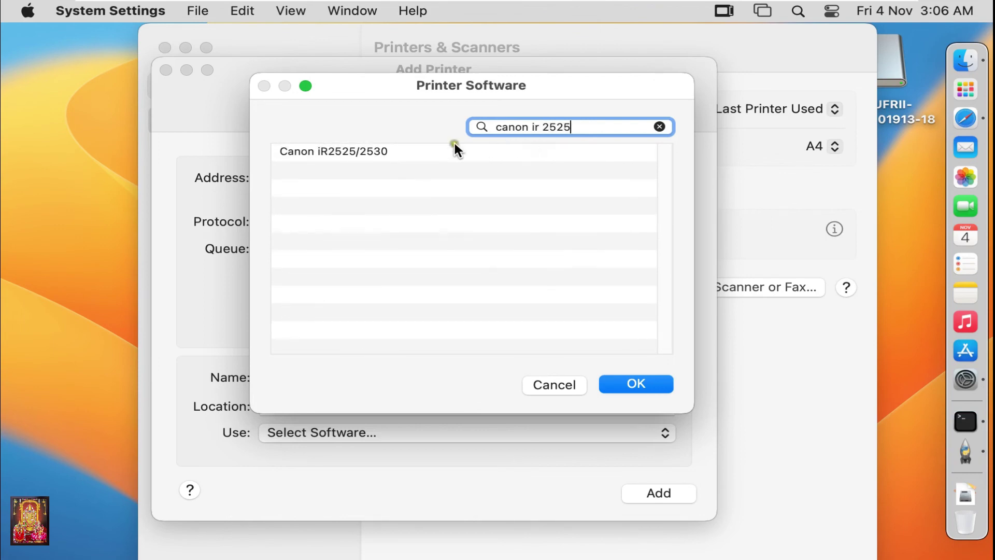
left_click(343, 155)
left_click(645, 382)
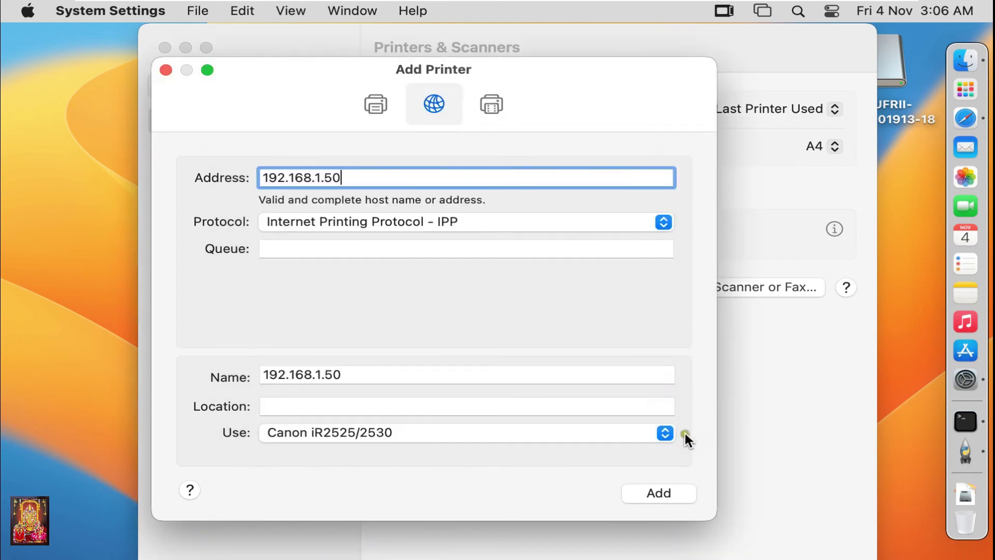
Add the 192.168.1.50 printer, check its details, and close System Settings
left_click(681, 493)
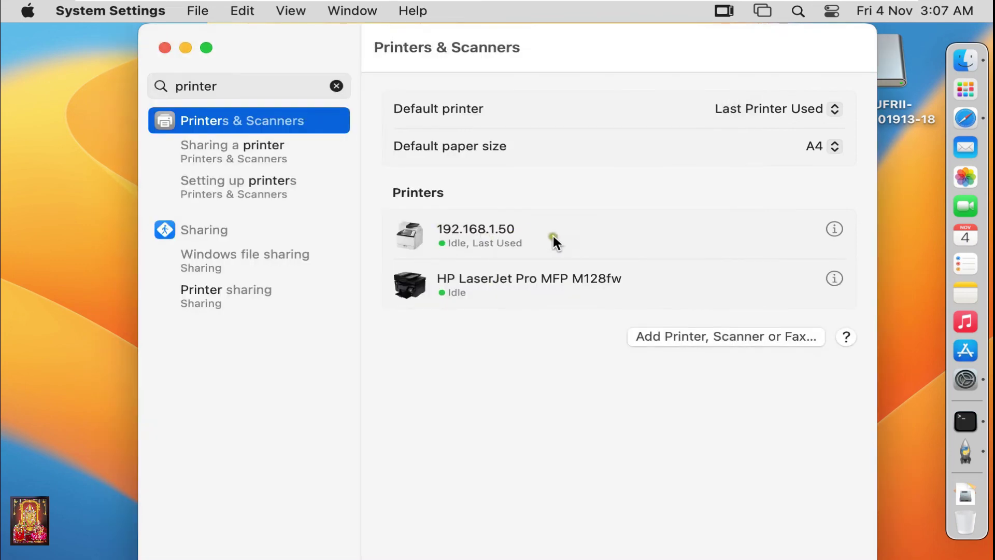
left_click(835, 228)
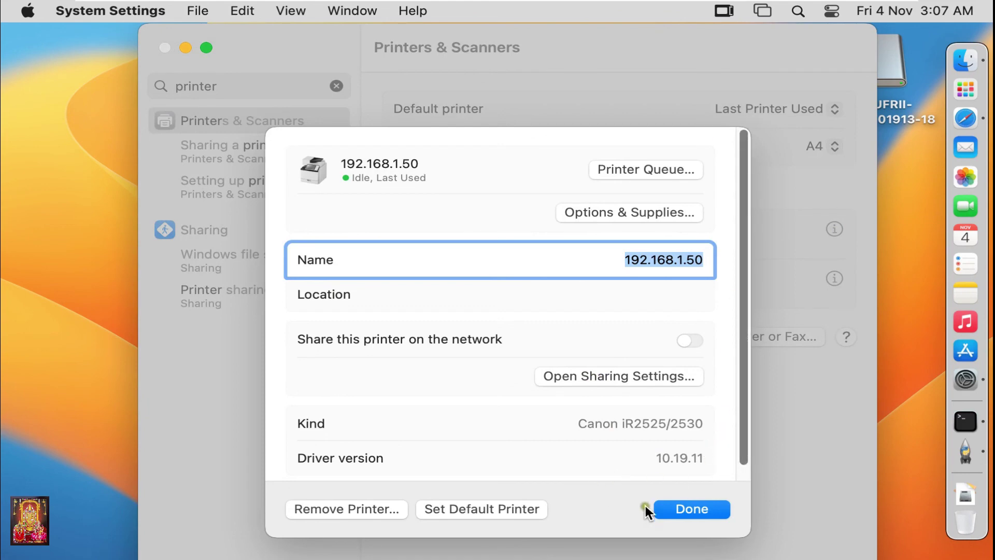
left_click(675, 510)
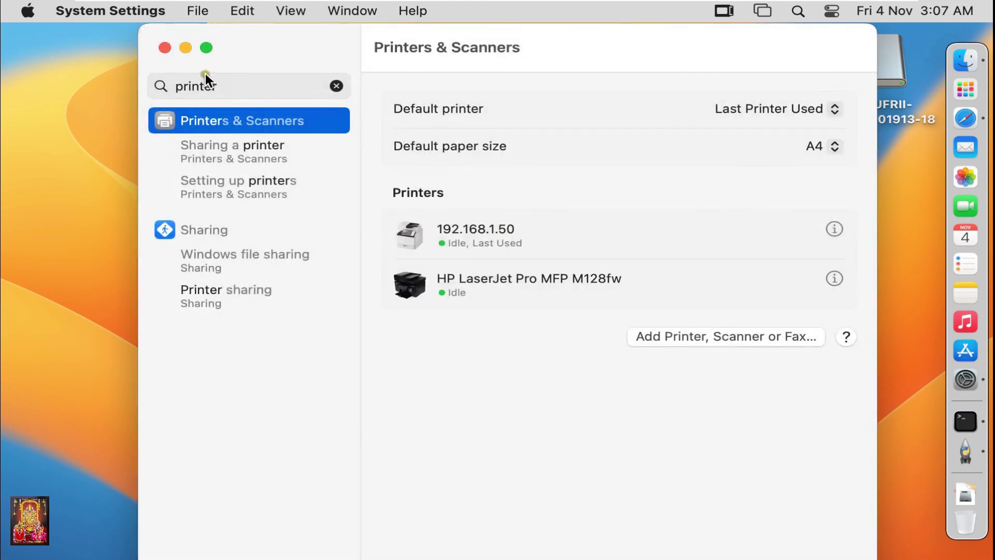
left_click(164, 48)
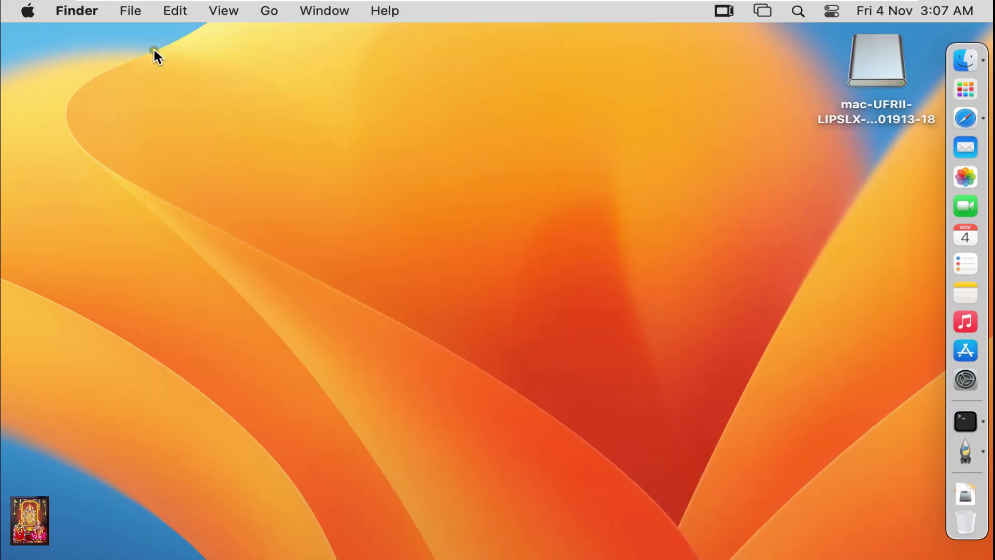